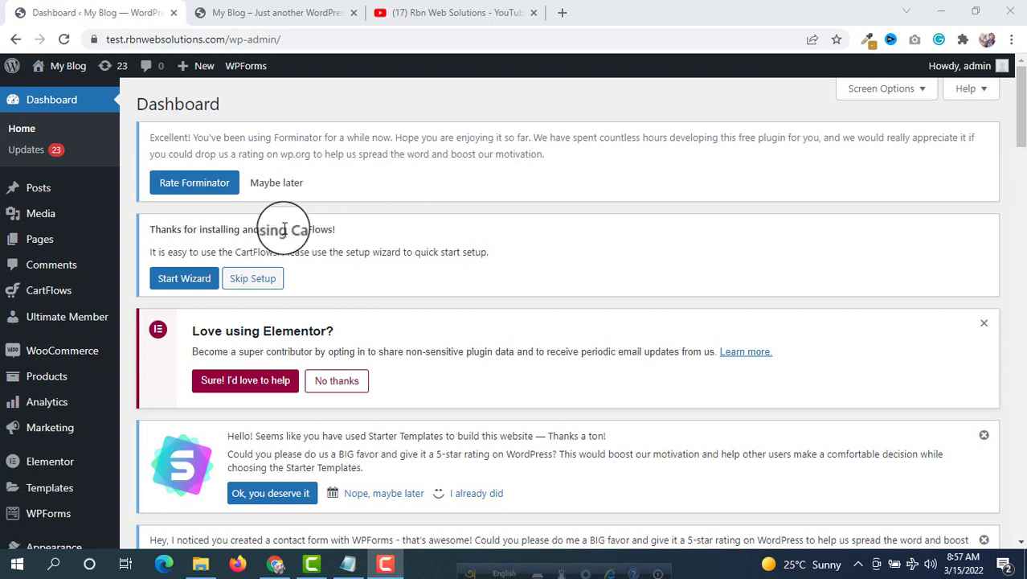
Step: Search the plugin directory for 'forminator', then install and activate the Forminator plugin
scroll(286, 225, "down", 3)
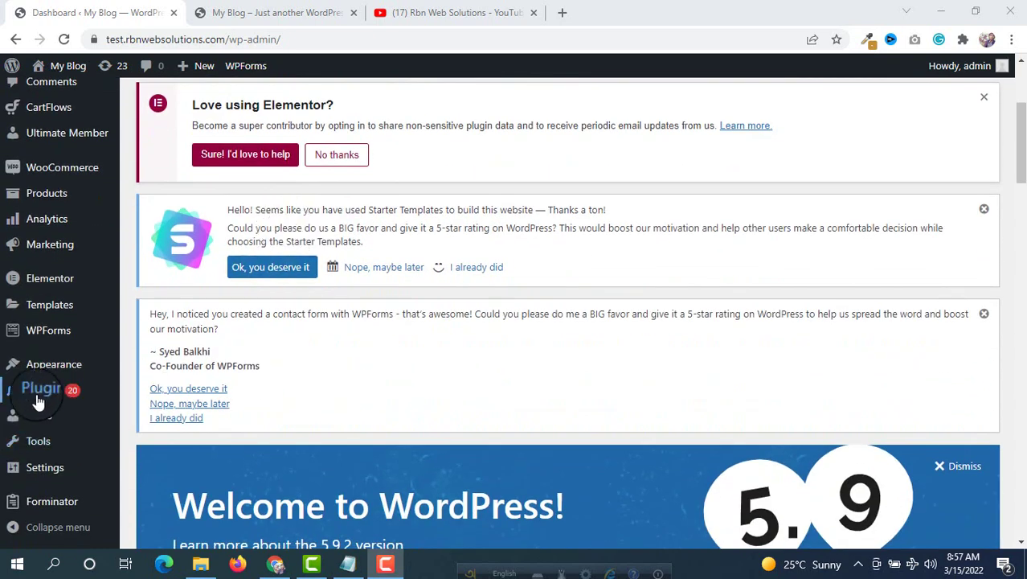
mouse_move(49, 402)
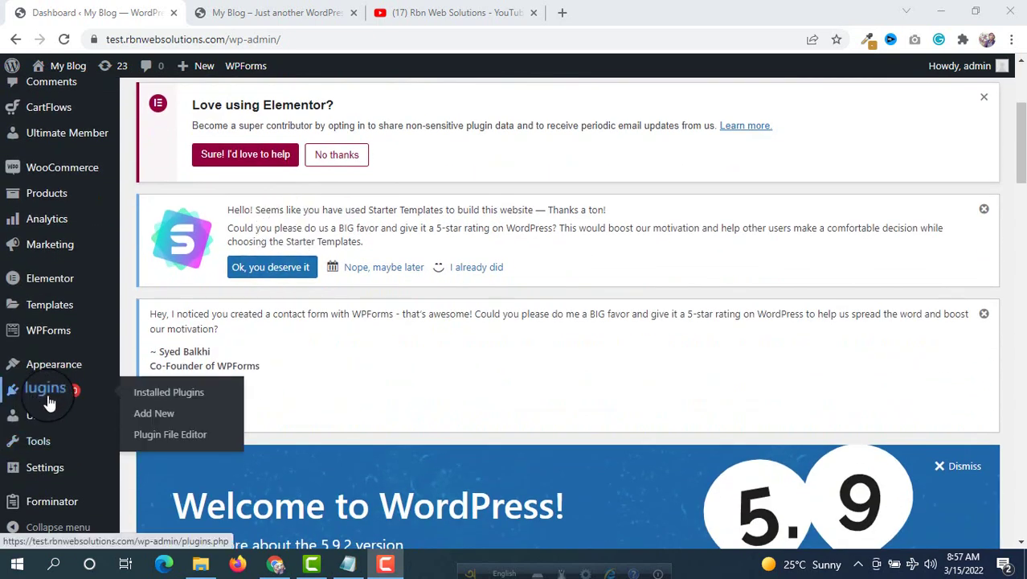
left_click(159, 422)
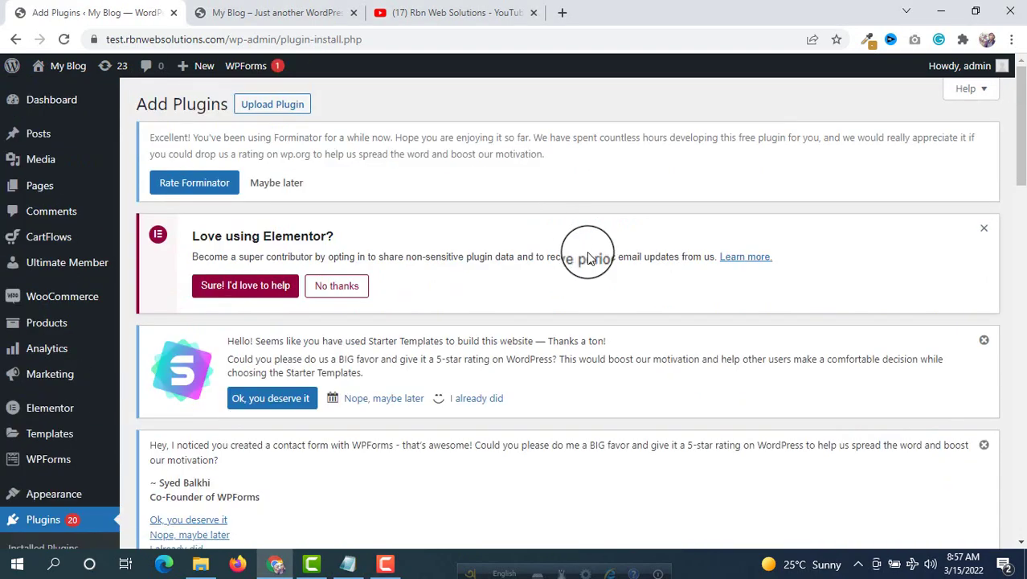
scroll(588, 252, "down", 3)
scroll(588, 252, "down", 1)
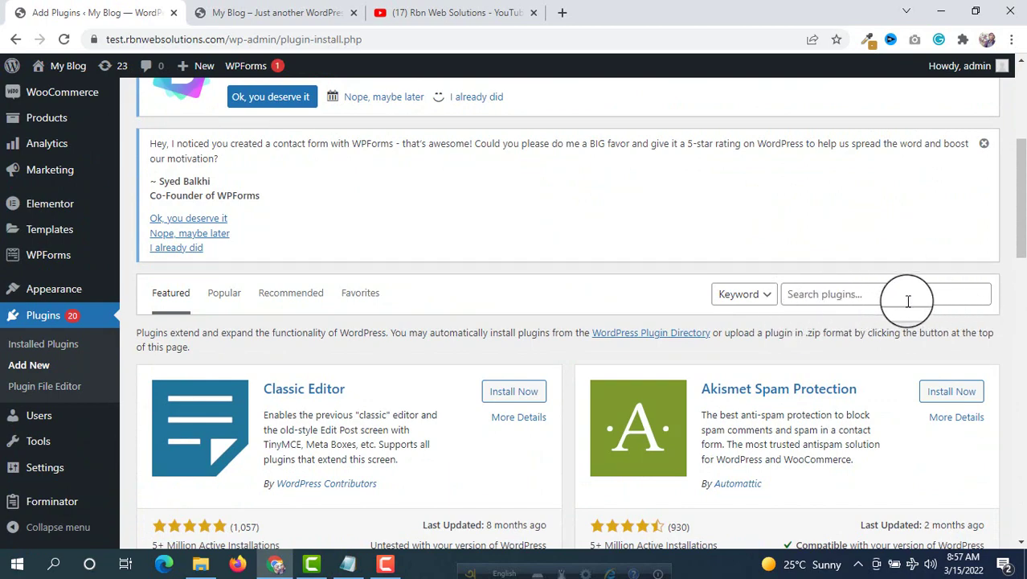
left_click(894, 297)
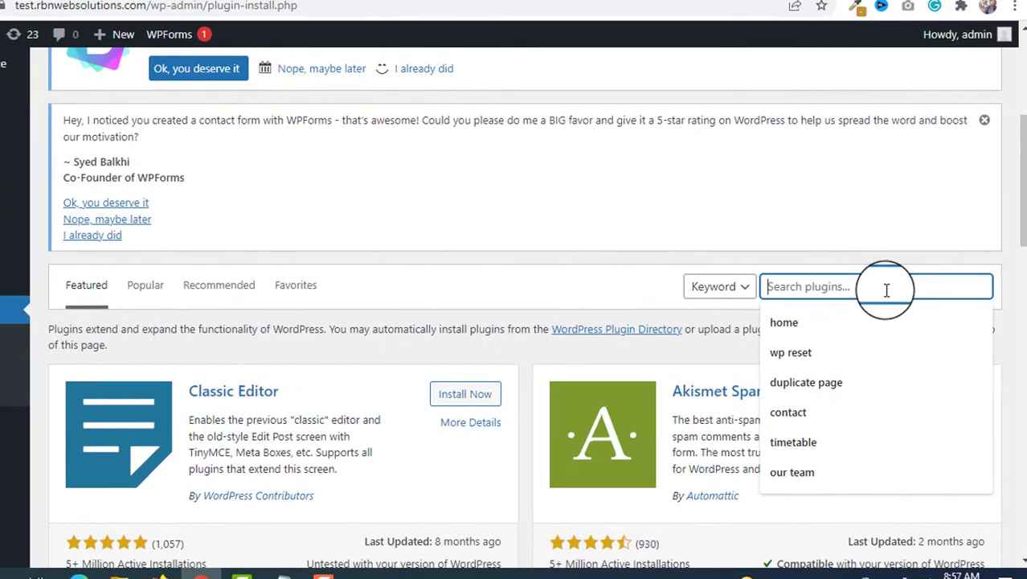
type("formi")
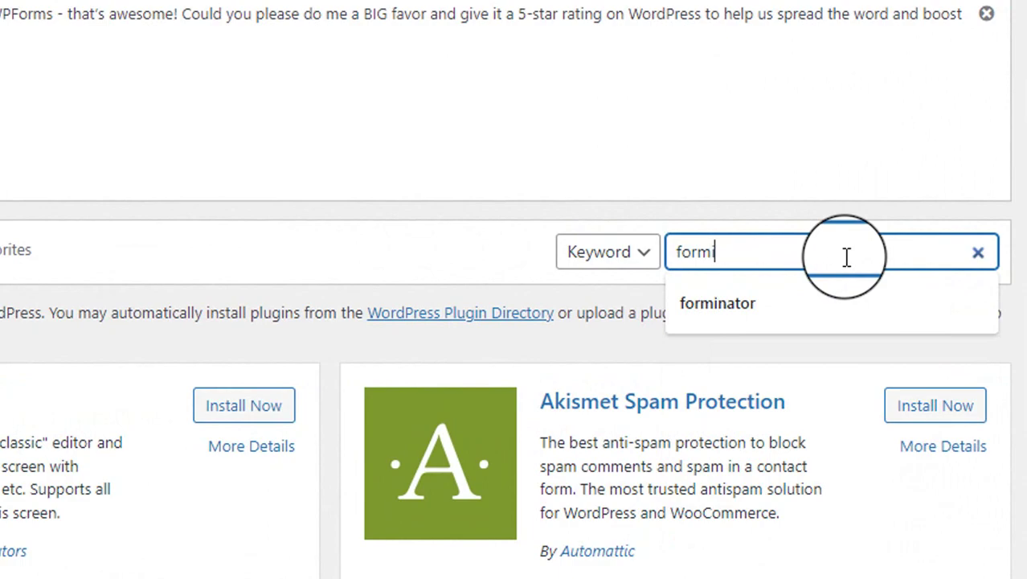
type("nator")
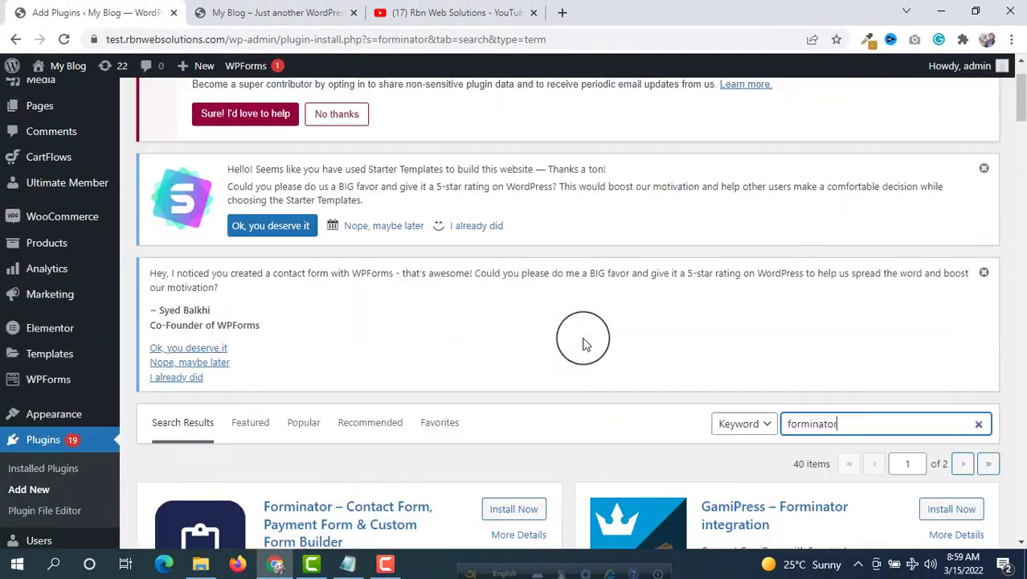
scroll(584, 344, "down", 2)
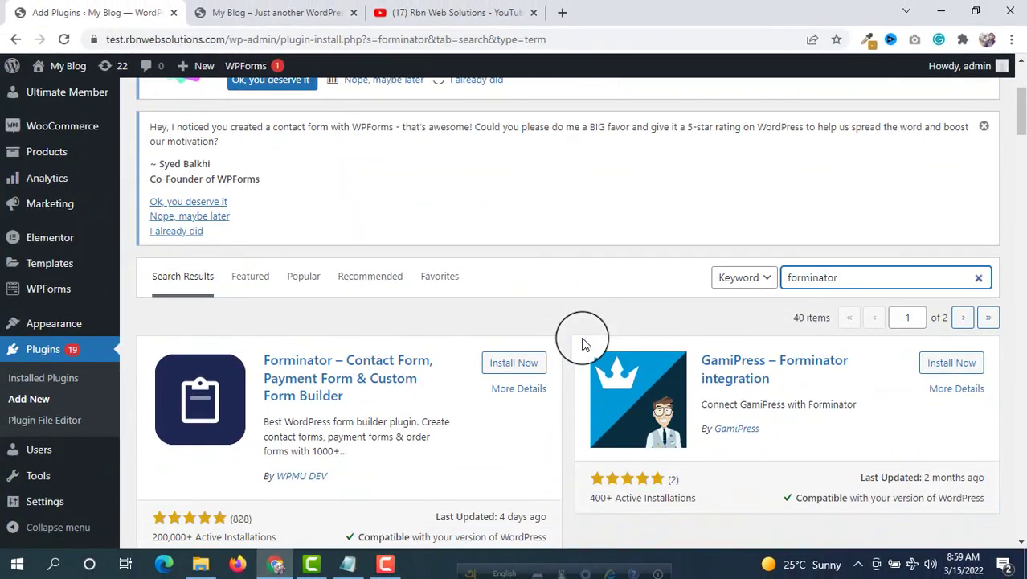
scroll(584, 344, "down", 1)
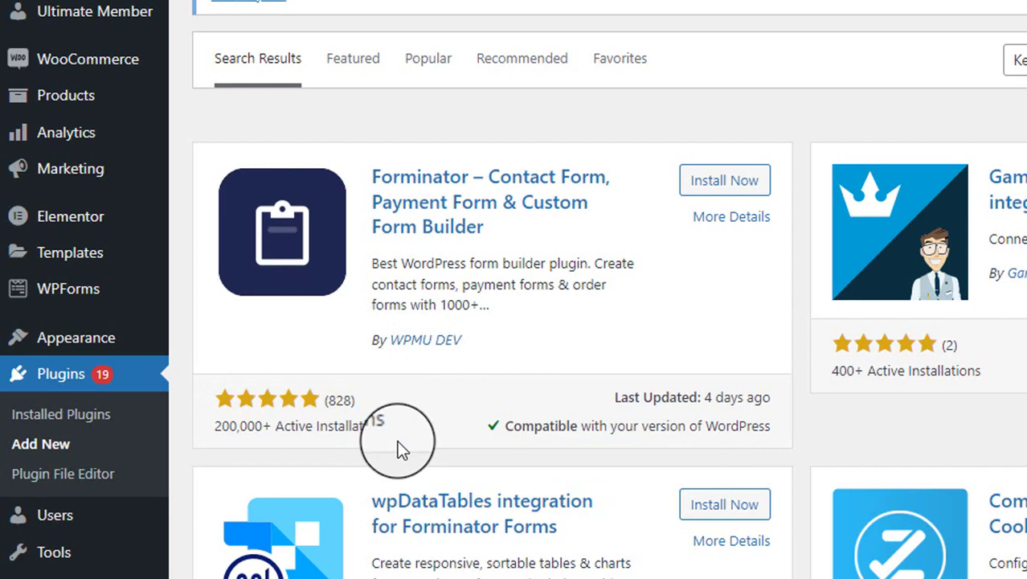
left_click(719, 189)
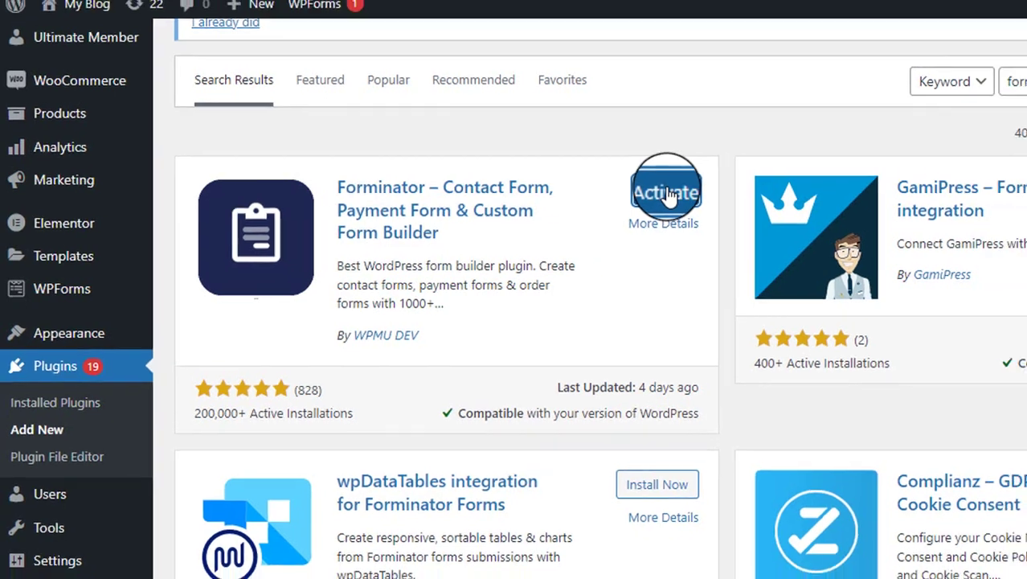
left_click(666, 194)
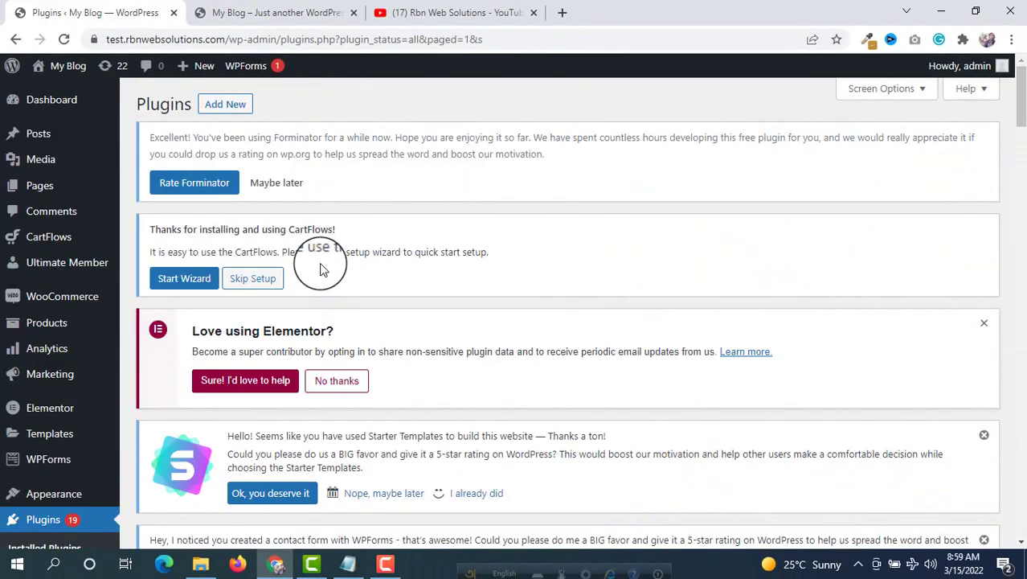
Step: Search for 'e2pdf', then install and activate the E2Pdf – Export To Pdf Tool plugin
left_click(238, 111)
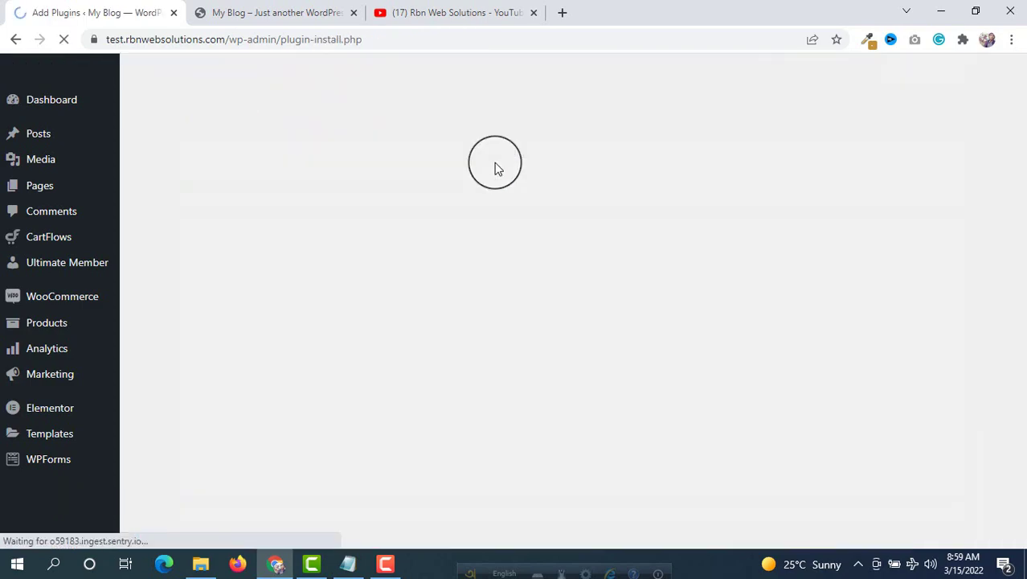
scroll(531, 221, "down", 3)
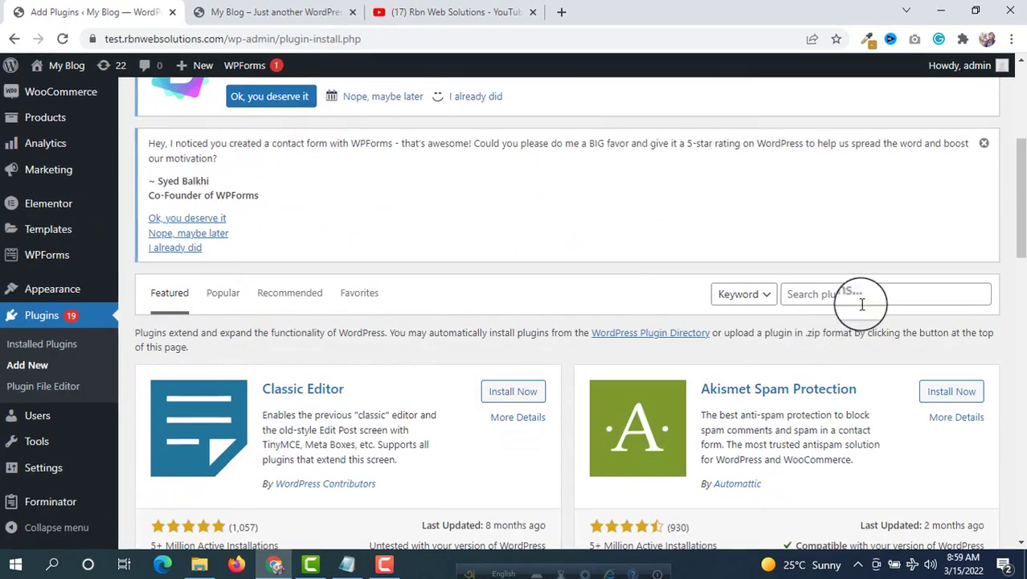
left_click(859, 298)
type("e2pdf")
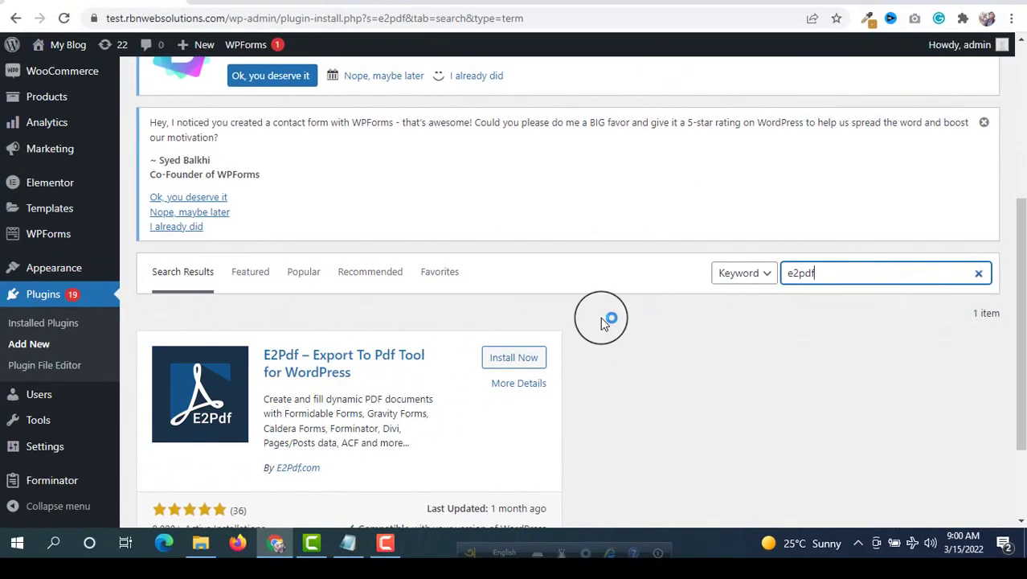
scroll(601, 316, "down", 1)
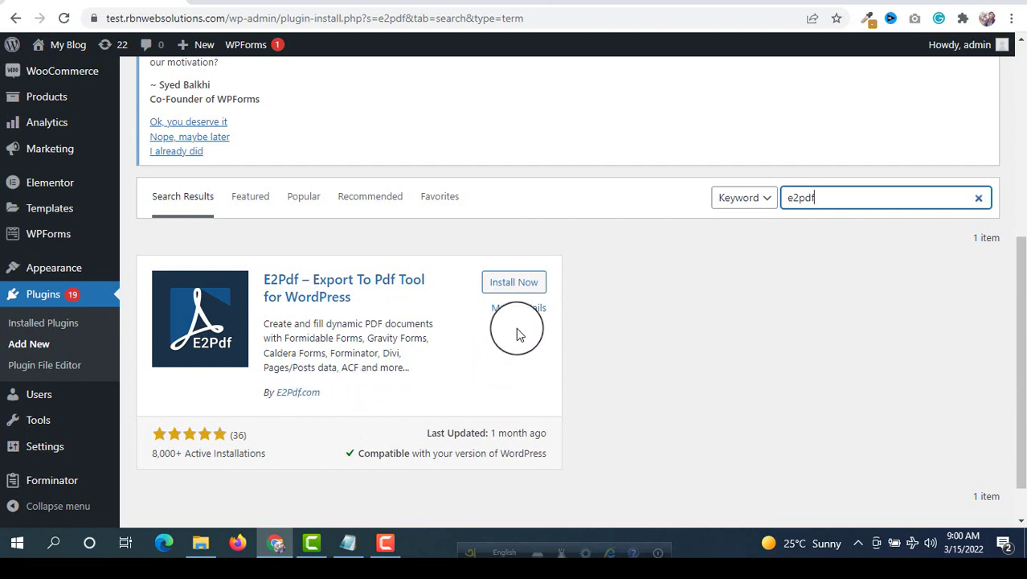
left_click(520, 281)
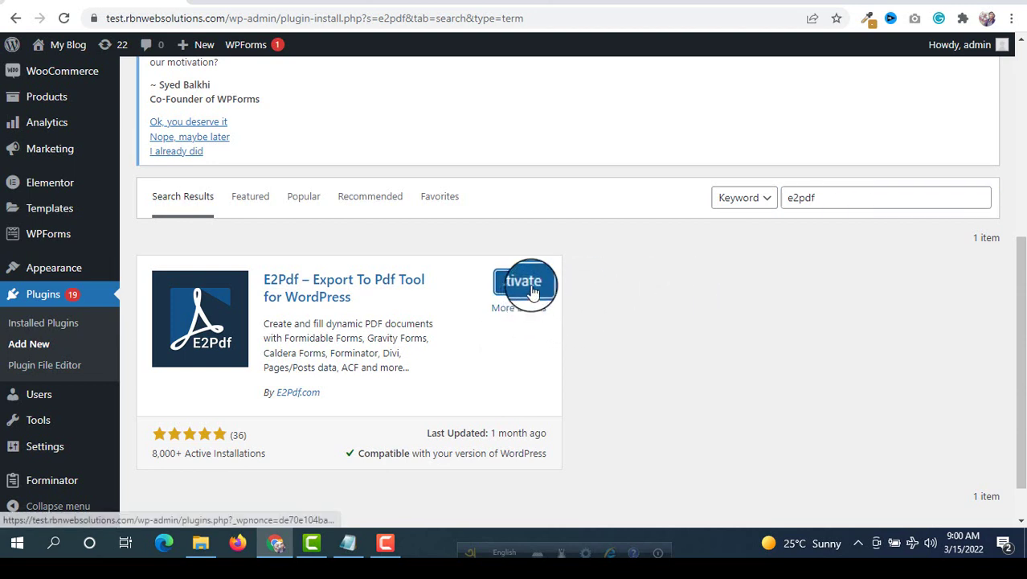
left_click(529, 289)
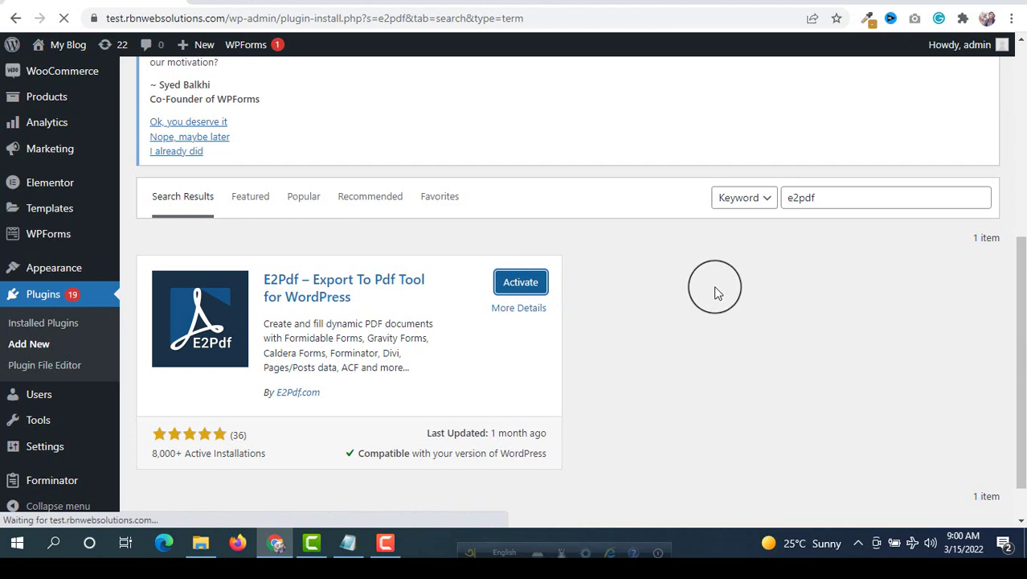
scroll(489, 262, "down", 5)
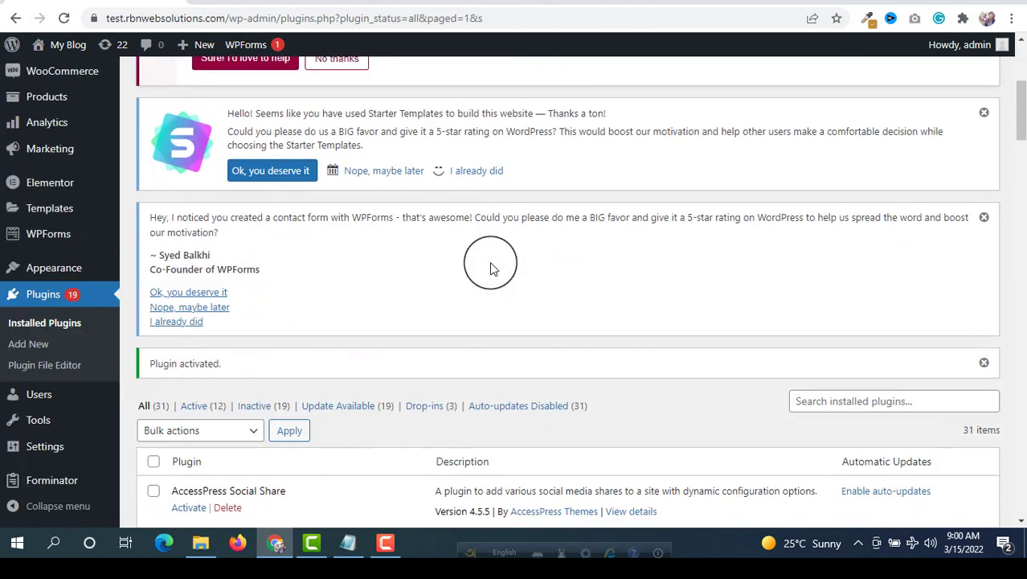
Step: Go to the Forminator Forms list in the admin sidebar
scroll(492, 269, "down", 1)
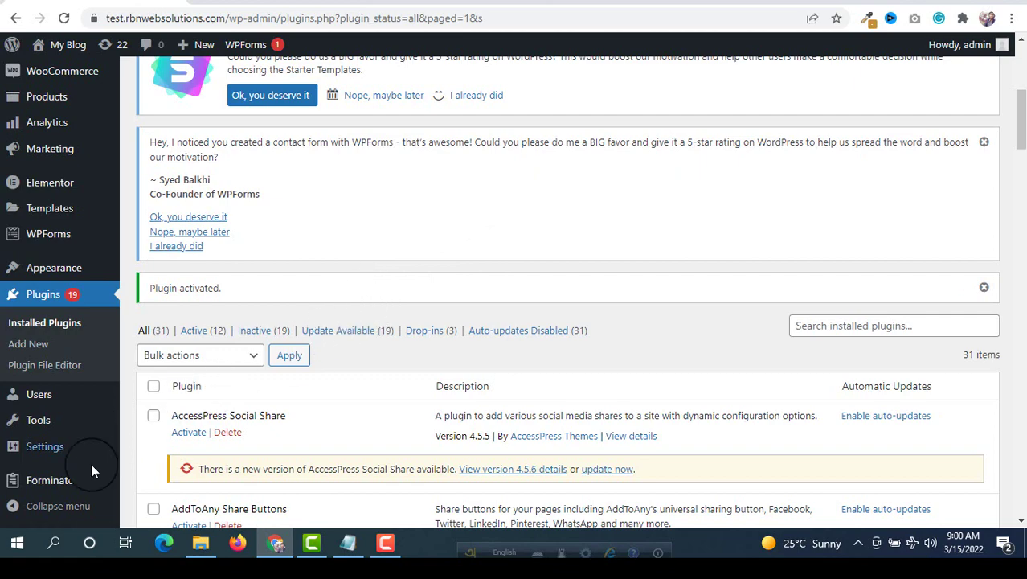
mouse_move(46, 487)
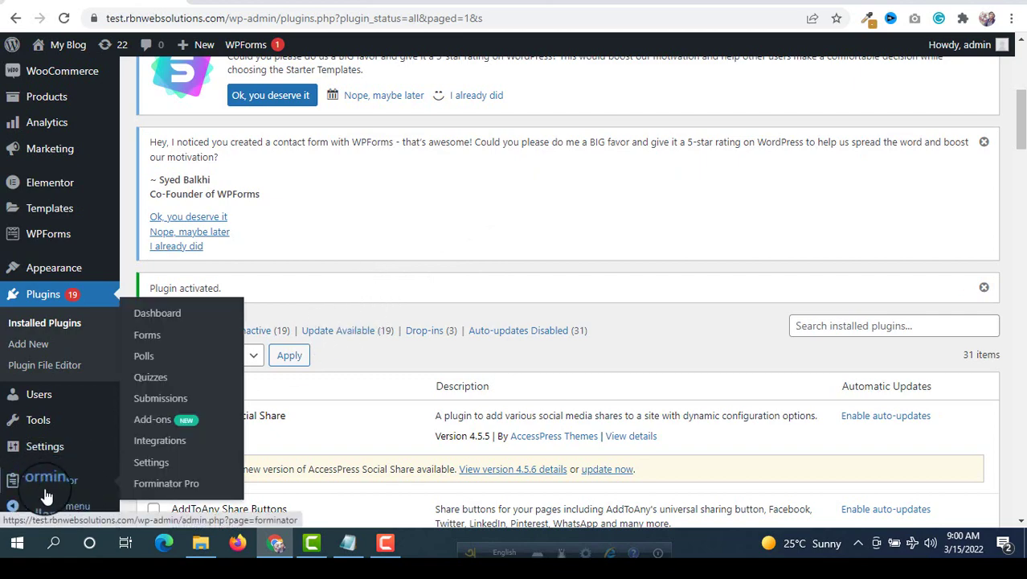
left_click(67, 487)
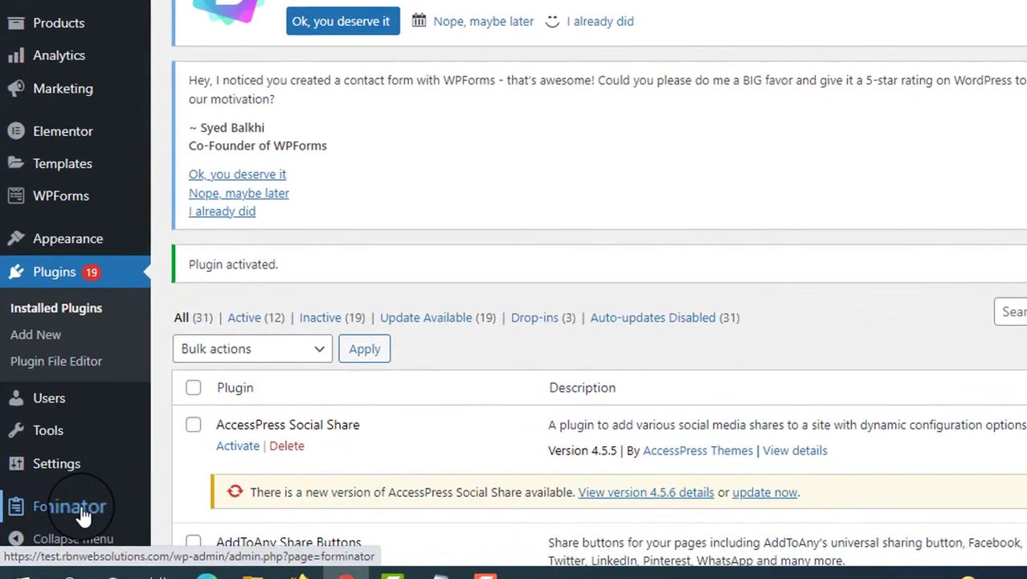
mouse_move(84, 514)
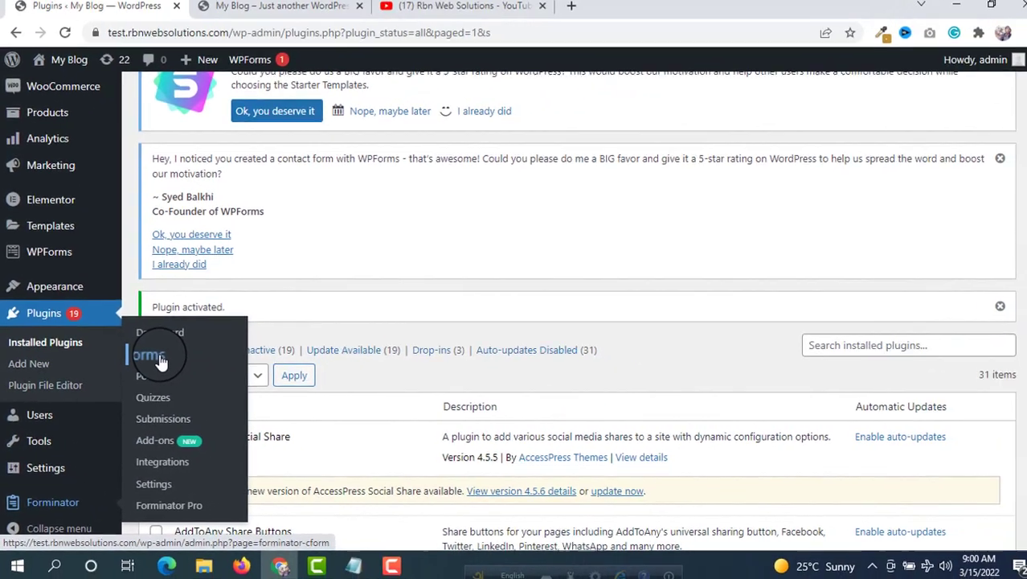
left_click(160, 361)
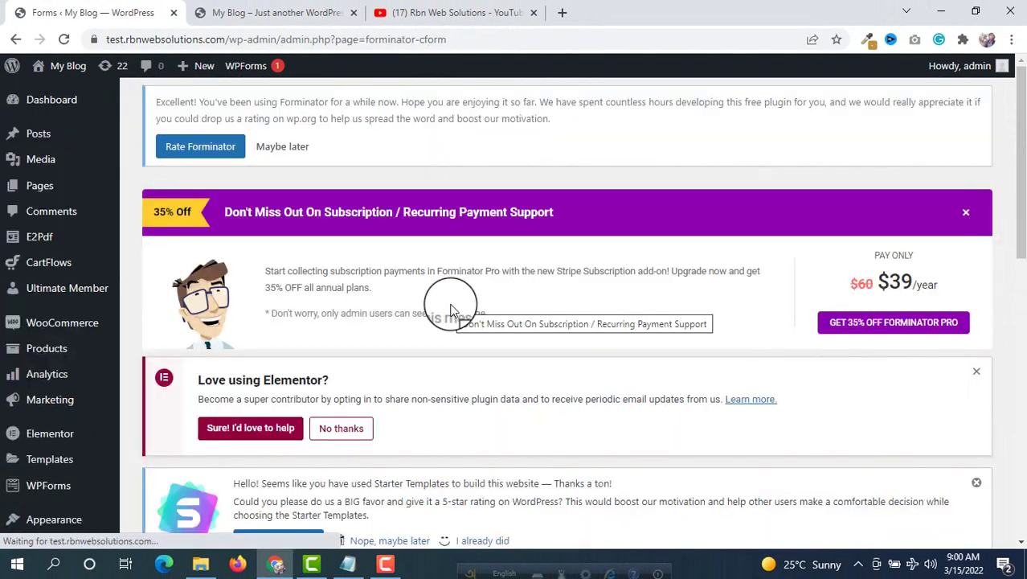
scroll(450, 305, "down", 10)
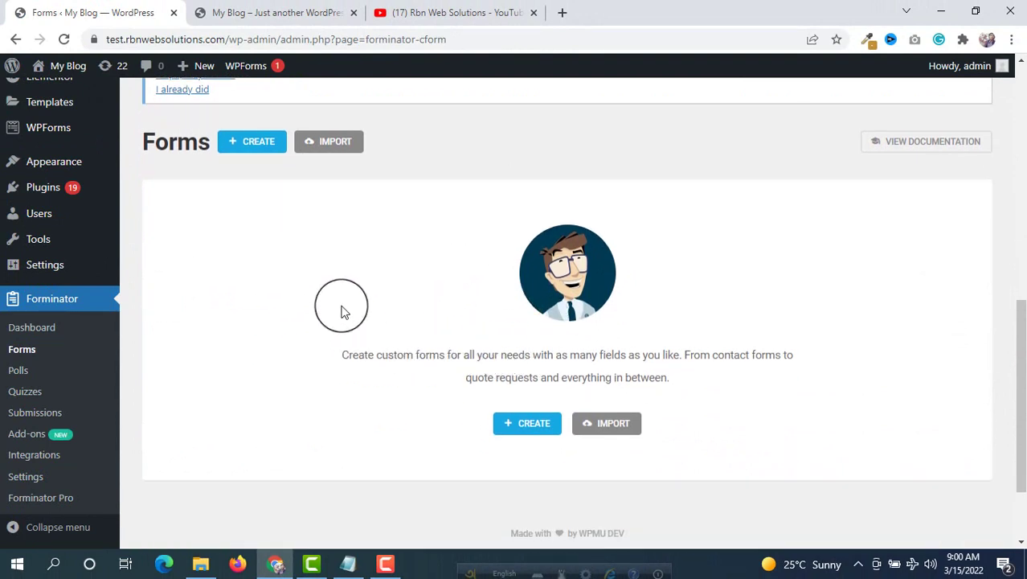
Step: Create a form named 'Contact us' from the Contact Us template
left_click(265, 143)
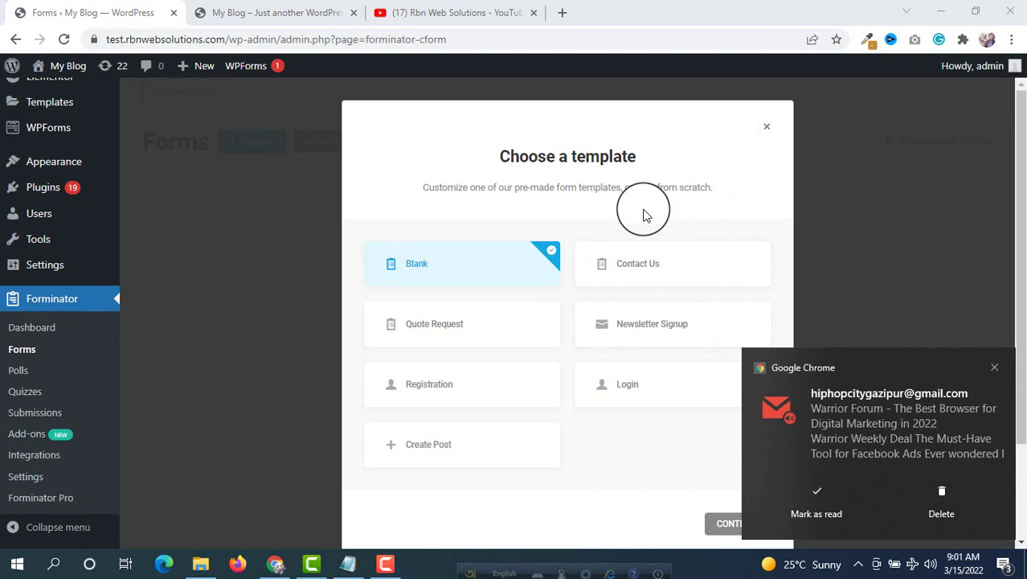
left_click(631, 268)
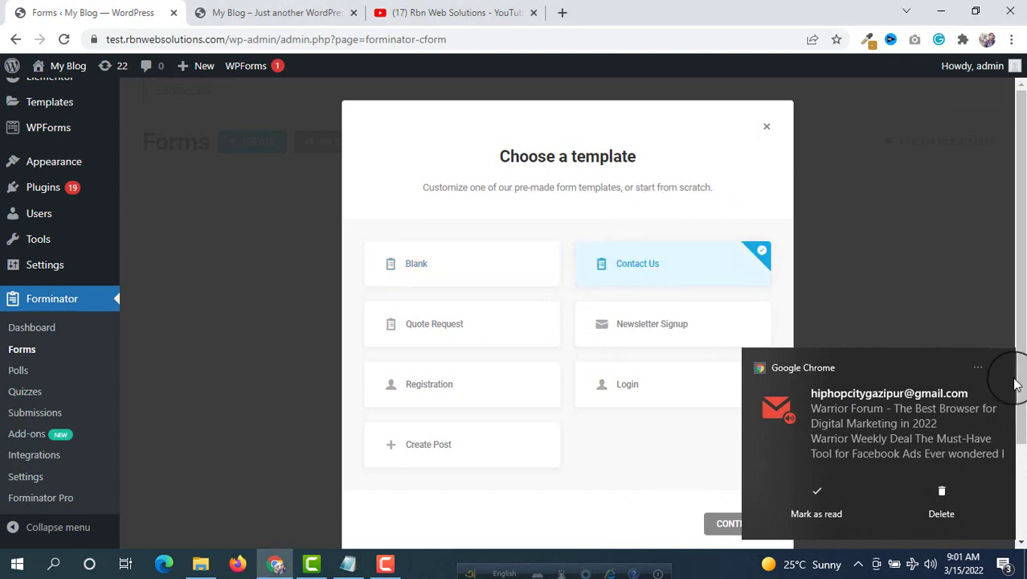
left_click(994, 368)
left_click(771, 523)
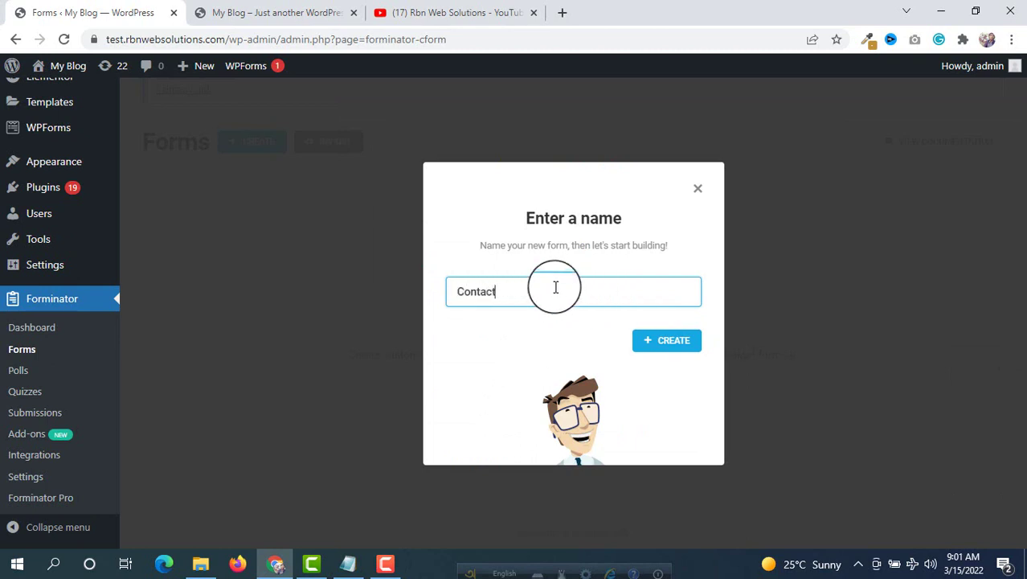
left_click(666, 340)
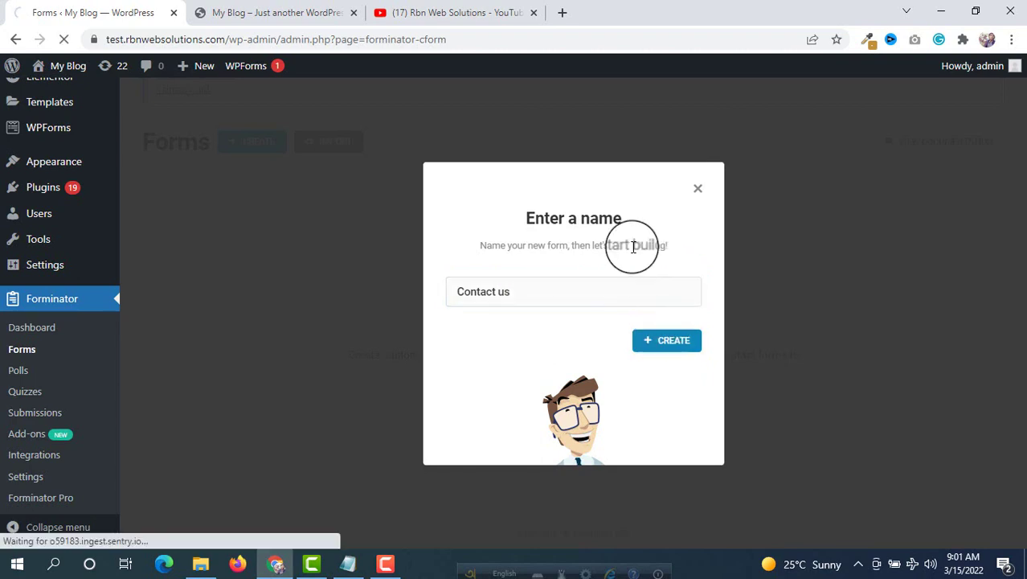
scroll(484, 284, "down", 6)
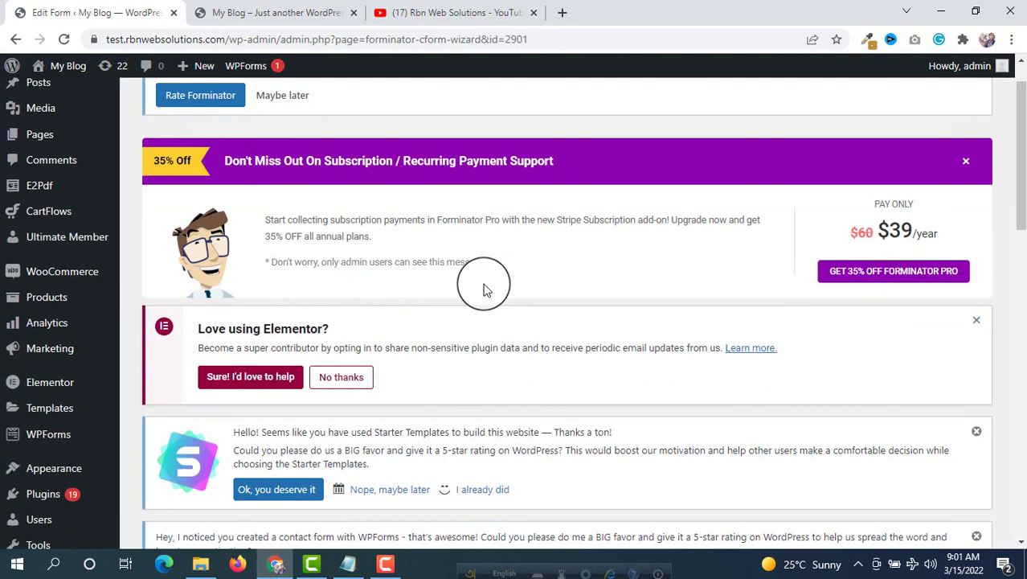
Step: Insert a Radio field into the Contact us form, bringing up its Edit Field dialog
scroll(484, 285, "down", 2)
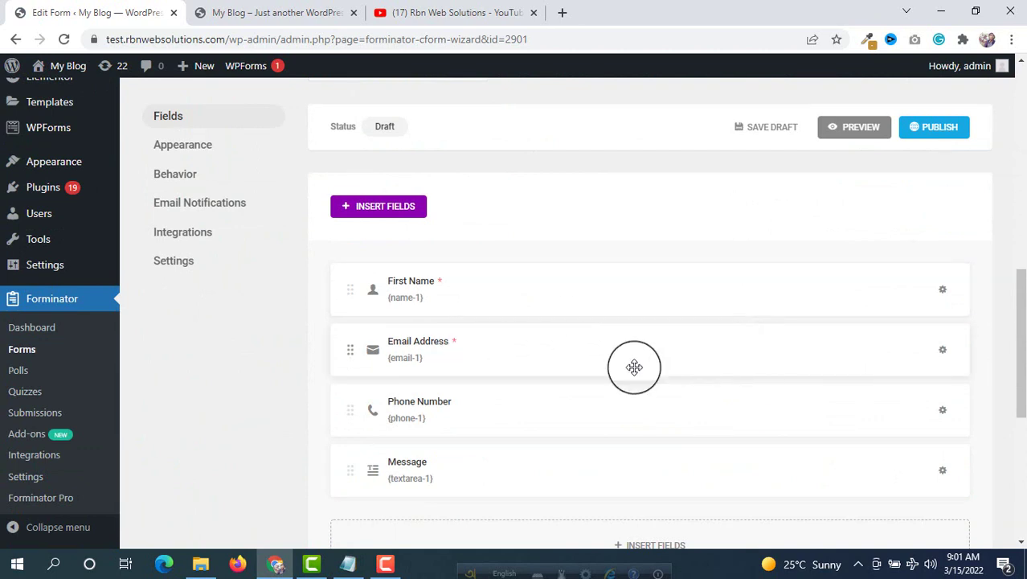
scroll(659, 353, "down", 1)
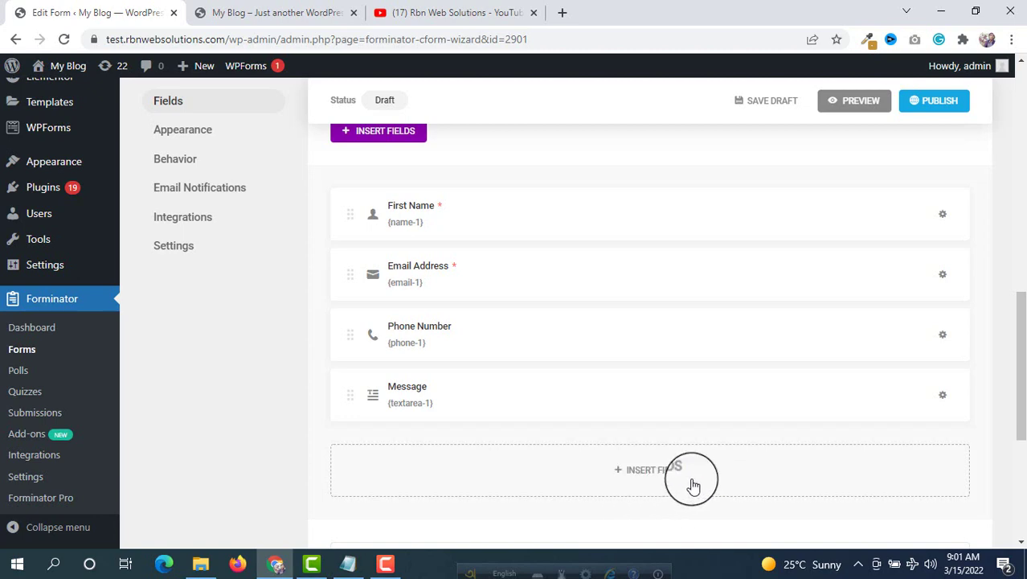
left_click(655, 479)
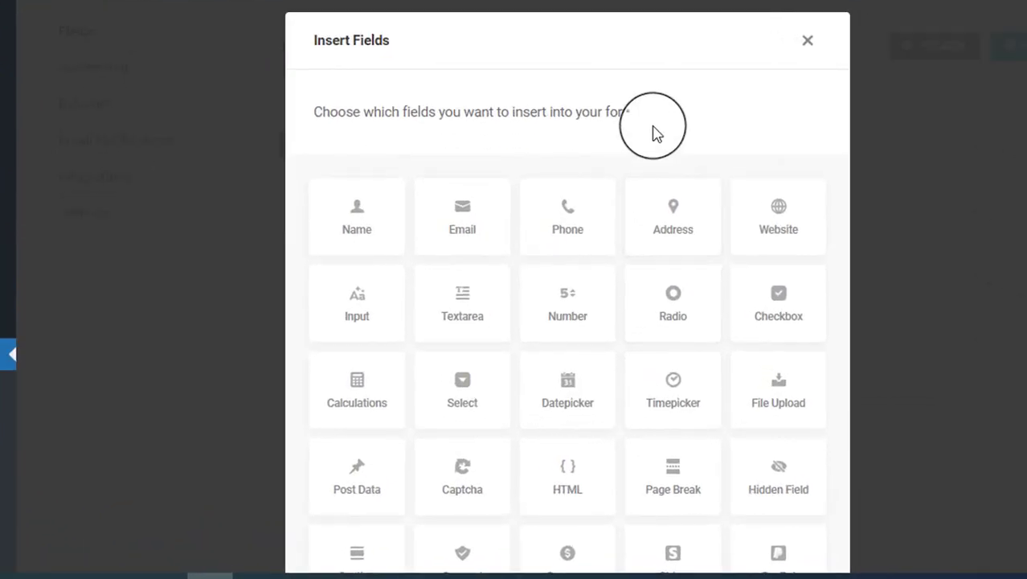
scroll(653, 133, "down", 2)
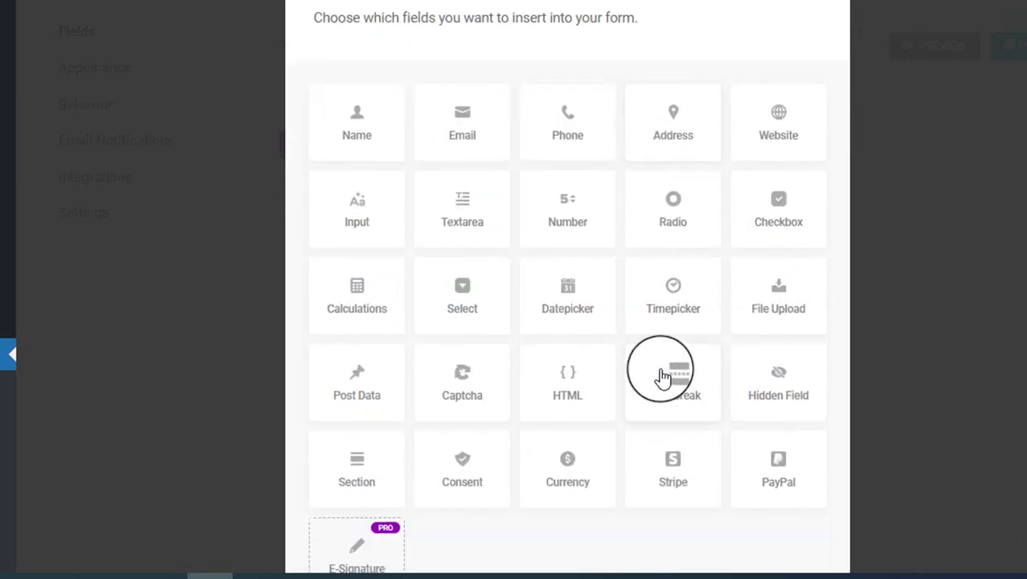
left_click(684, 219)
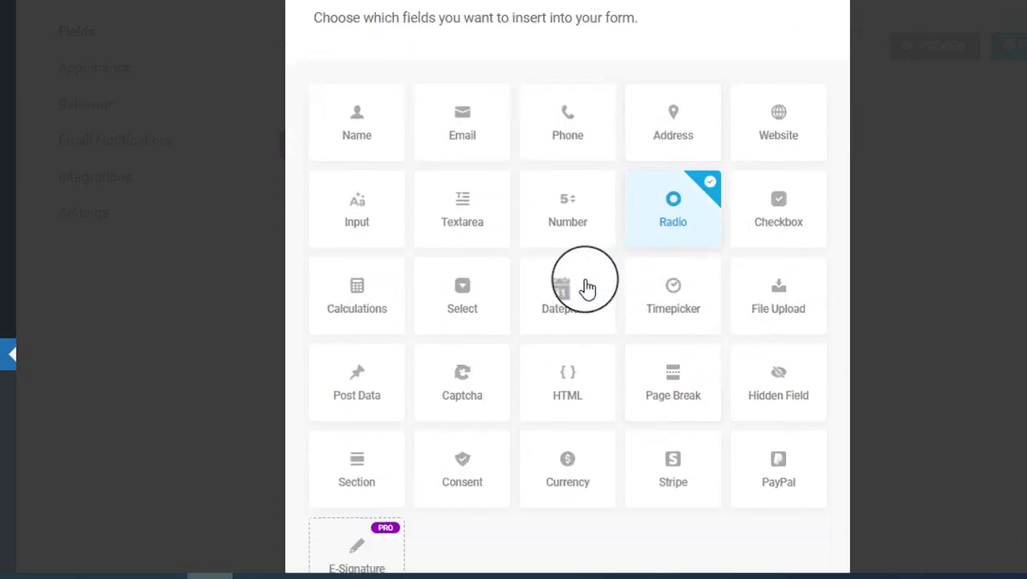
scroll(745, 346, "down", 4)
scroll(745, 291, "up", 2)
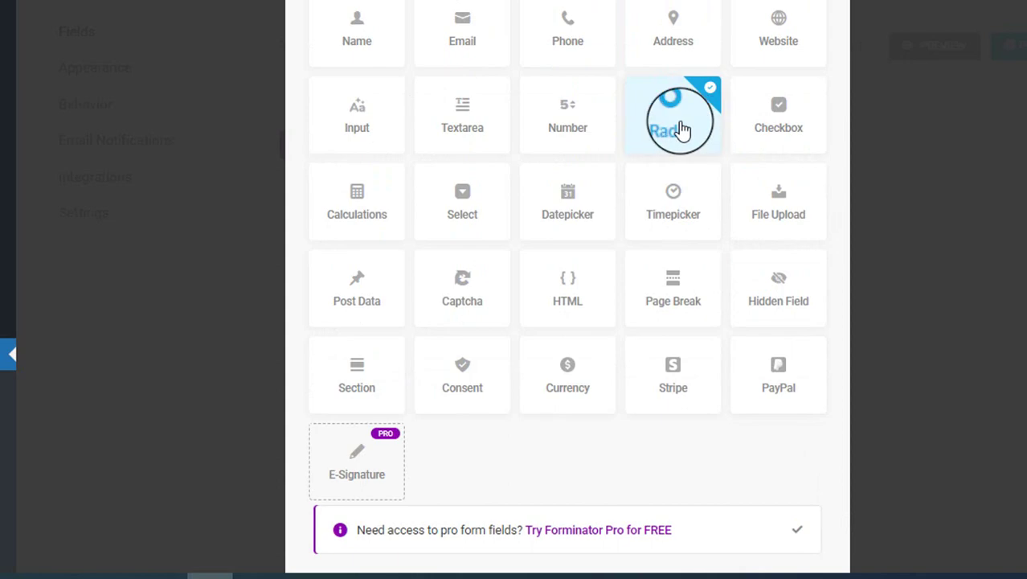
scroll(747, 361, "down", 3)
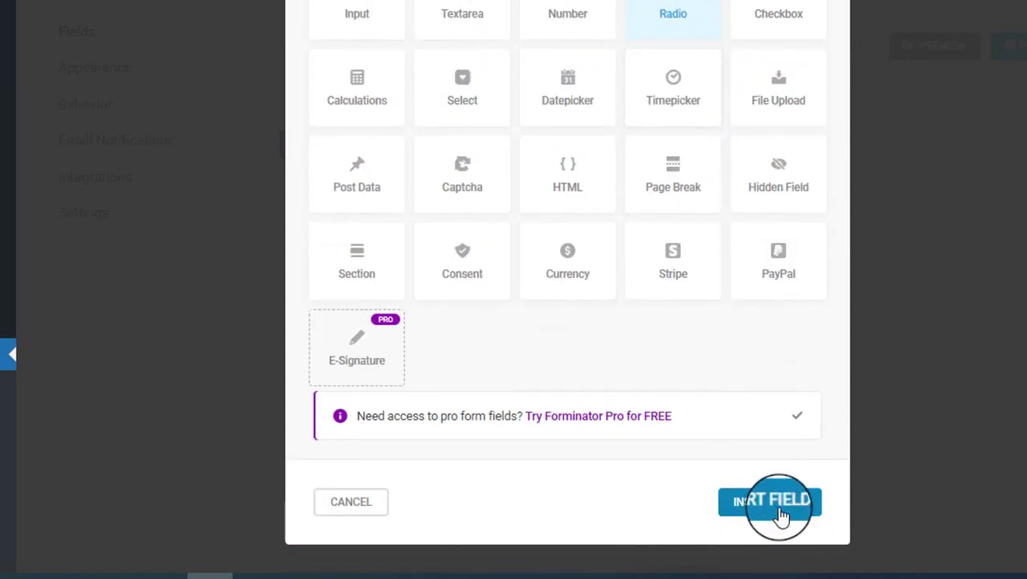
left_click(769, 503)
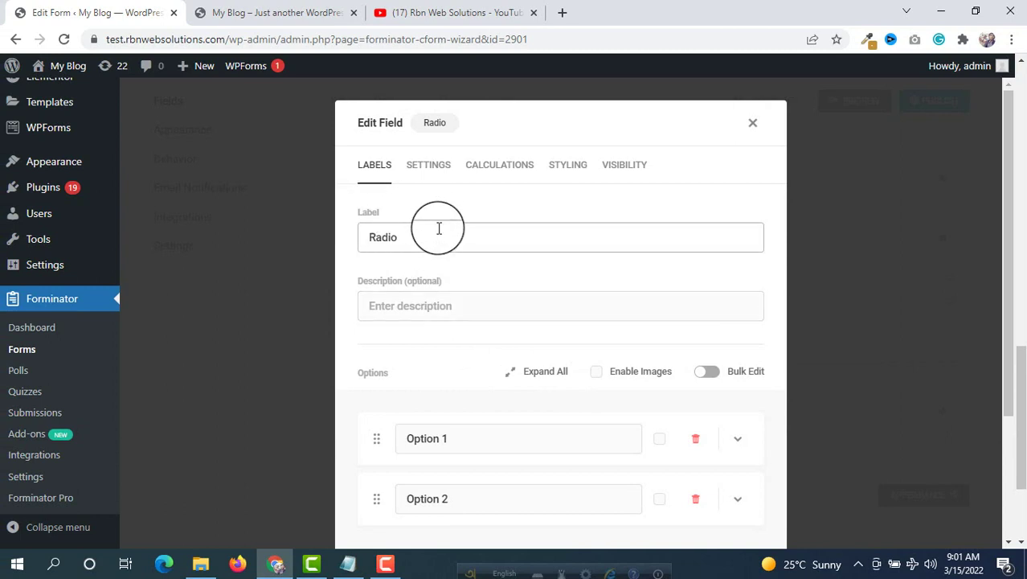
Step: Label the radio field 'Where from you found us?' with options Youtube and Facebook, and apply
double_click(460, 234)
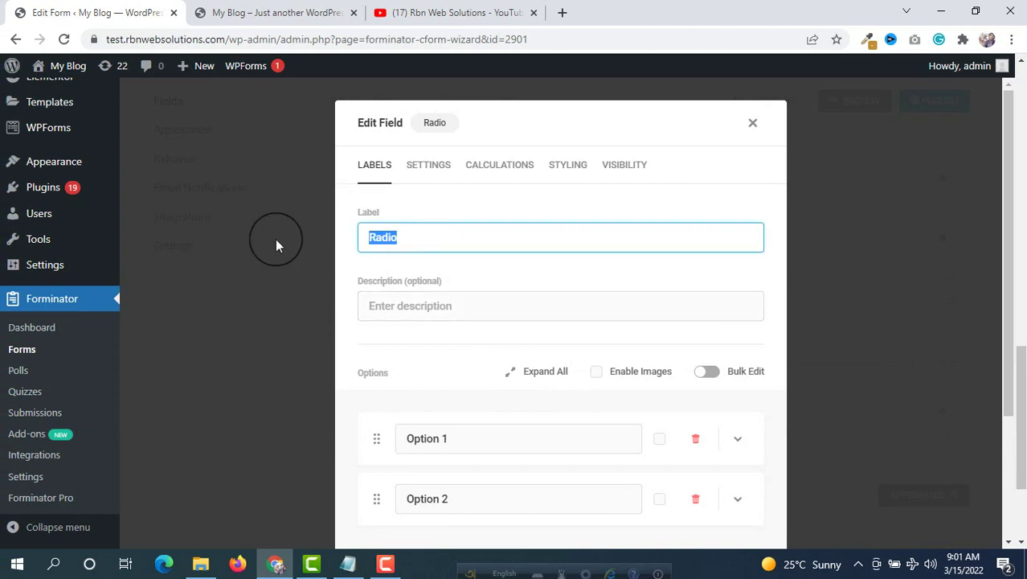
type("Where fr")
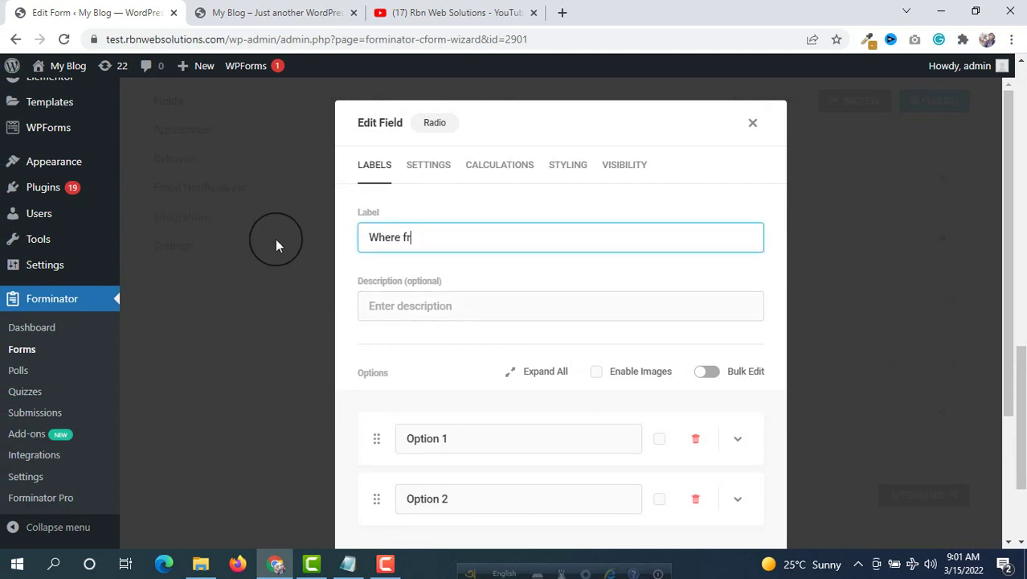
type("om you found us?")
scroll(418, 354, "down", 2)
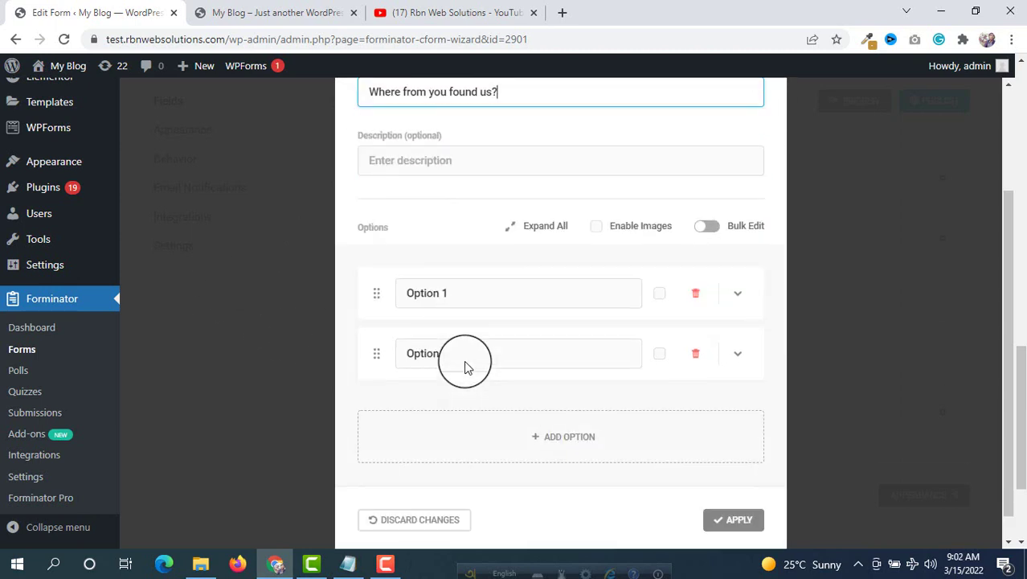
left_click_drag(488, 291, 323, 284)
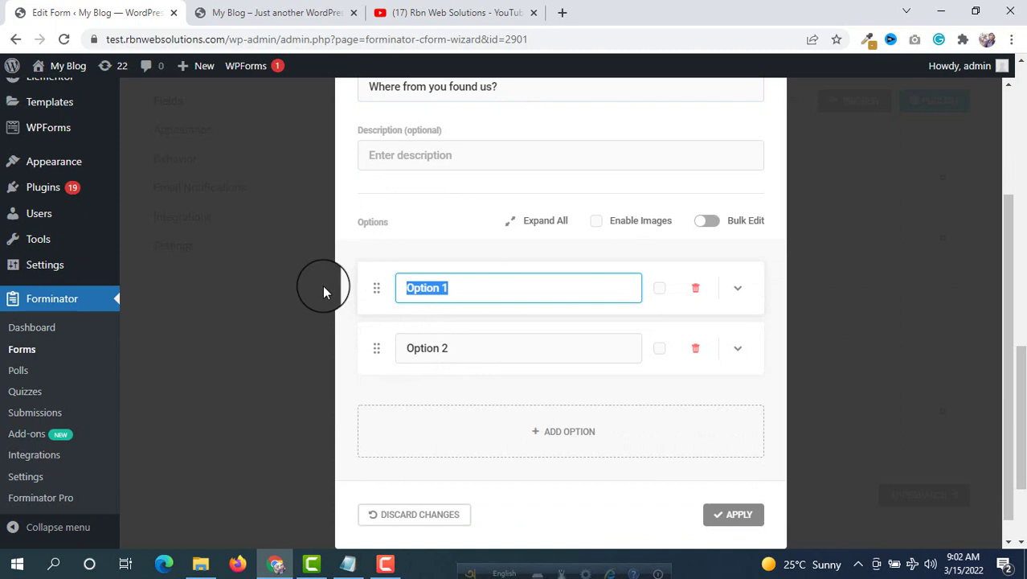
type("you")
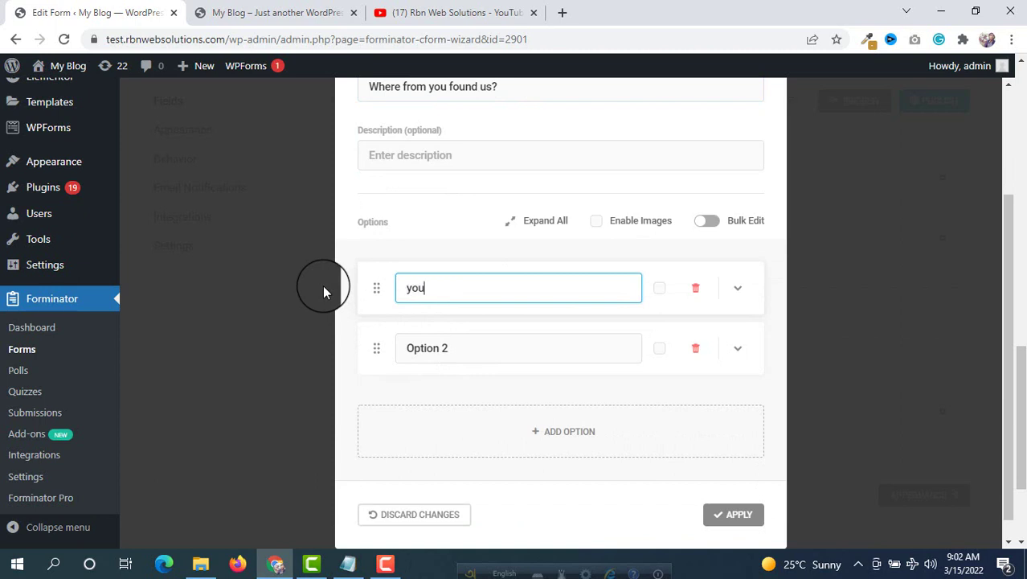
key("BackSpace")
key("BackSpace")
key("BackSpace")
type("Youtube")
left_click(475, 351)
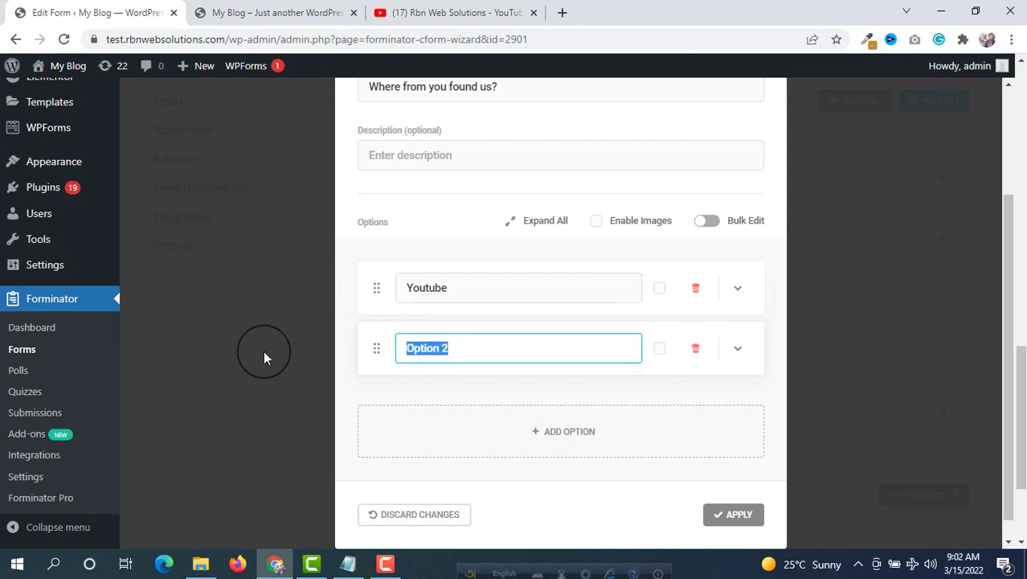
type("Facebook")
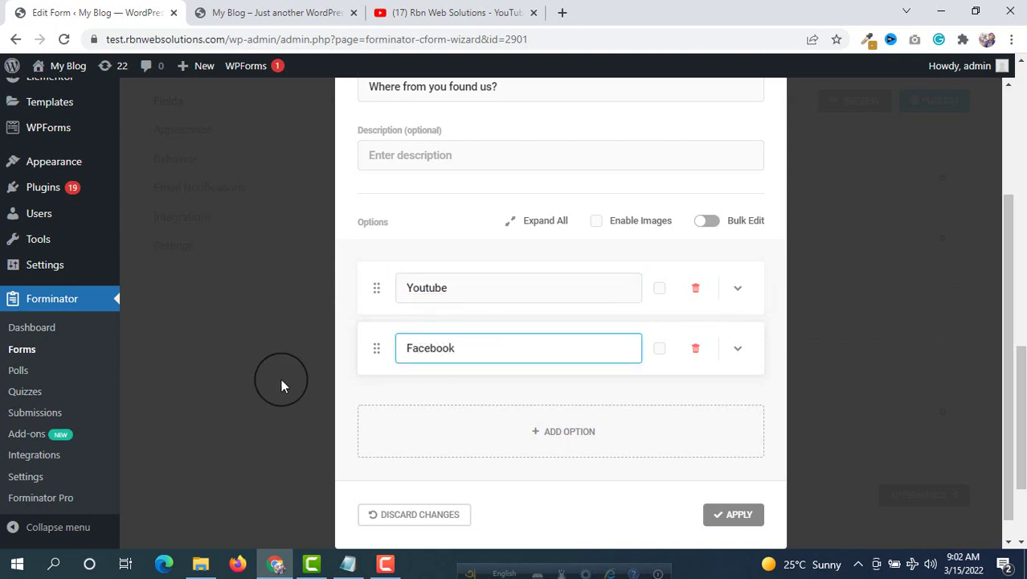
scroll(643, 474, "down", 1)
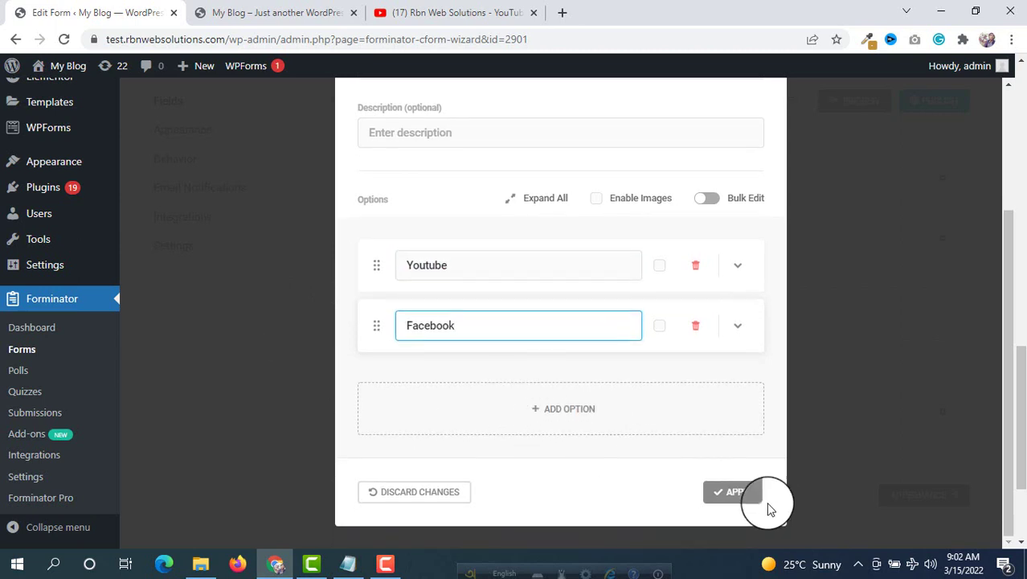
left_click(725, 491)
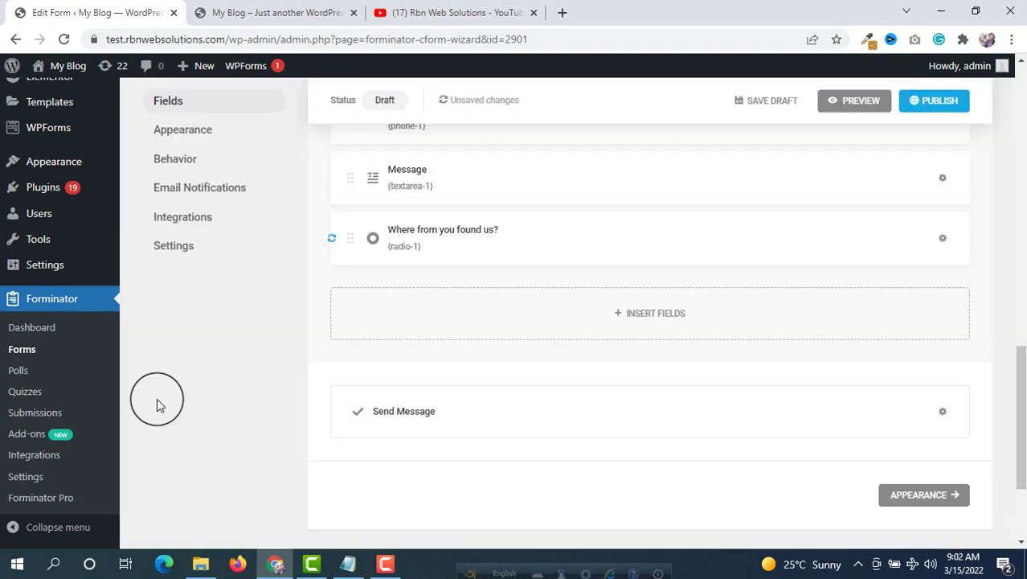
Step: Publish the Contact us form
scroll(342, 326, "up", 1)
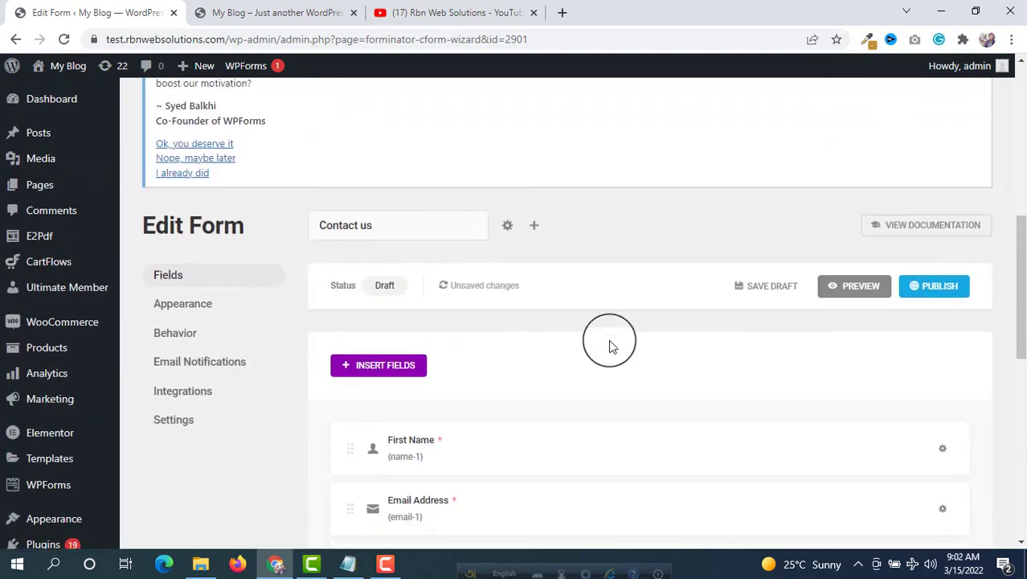
scroll(610, 344, "down", 4)
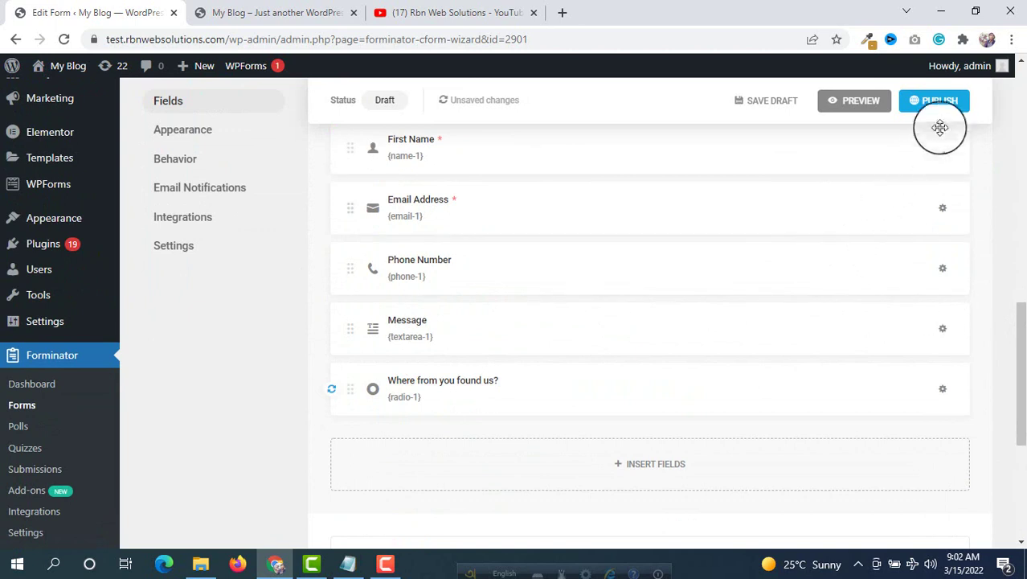
left_click(939, 101)
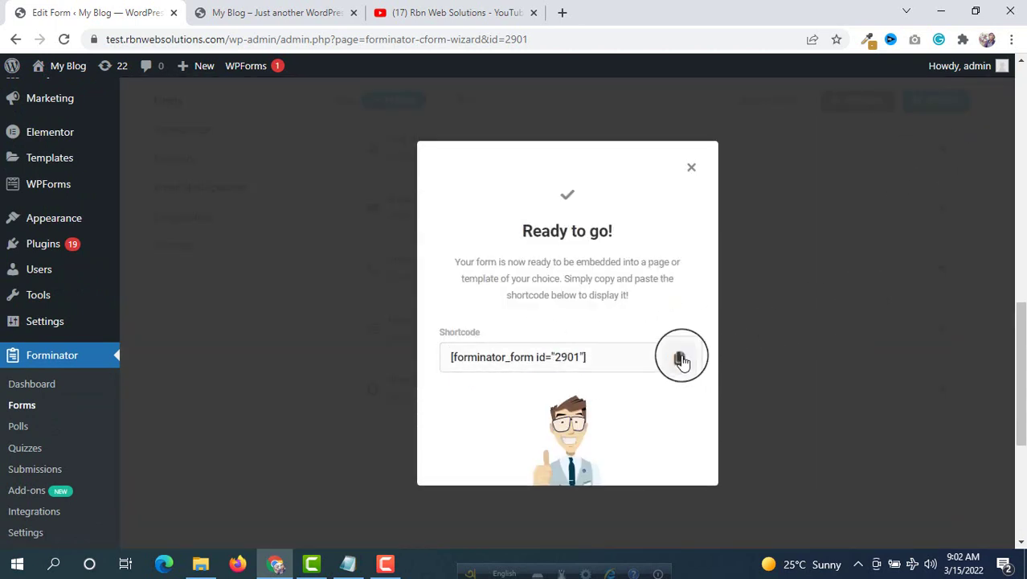
Step: Copy the shortcode [forminator_form id="2901"] and open Posts > Add New in a new tab
left_click(680, 359)
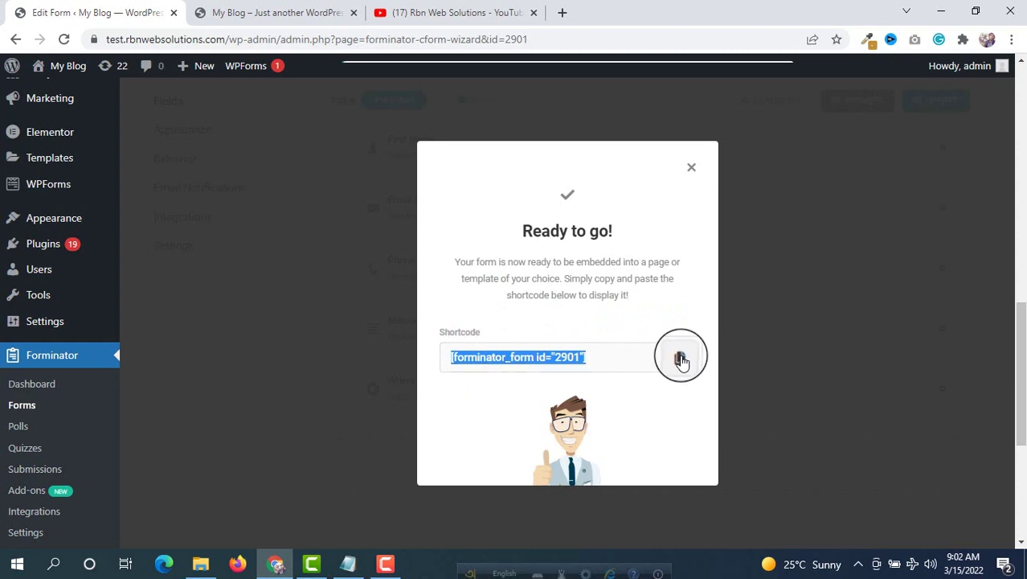
left_click(691, 167)
scroll(316, 267, "up", 3)
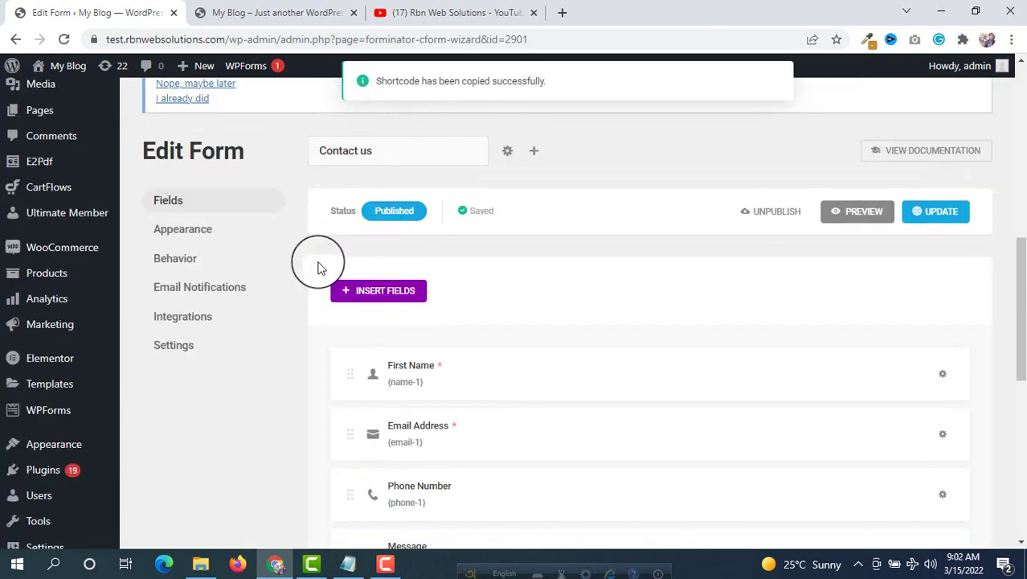
scroll(285, 207, "up", 1)
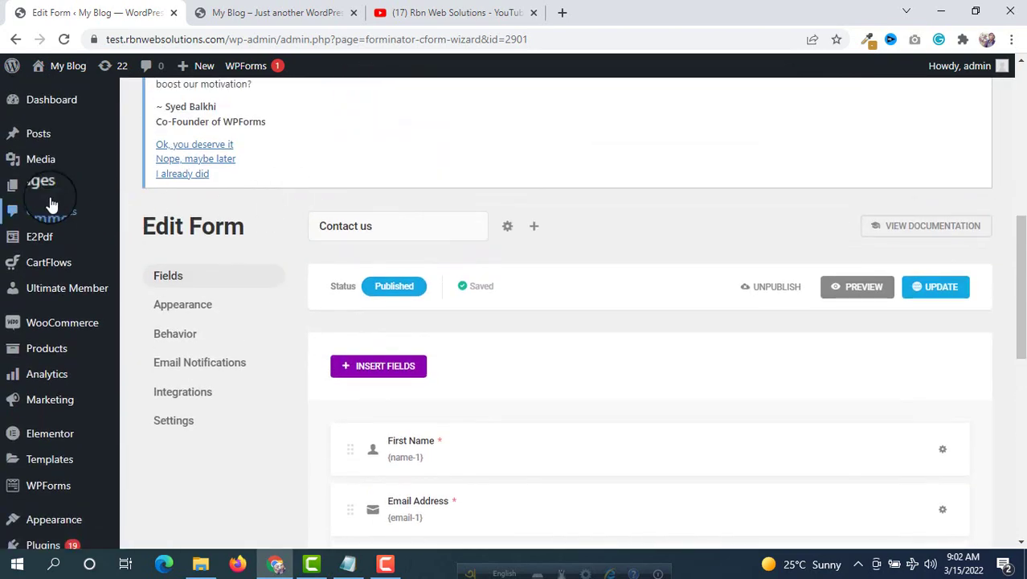
mouse_move(49, 142)
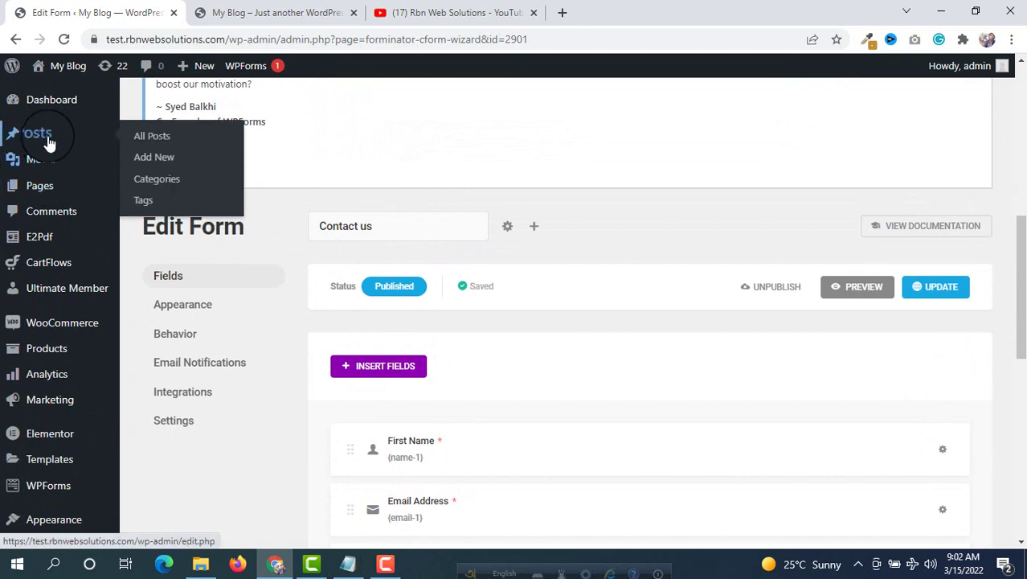
right_click(153, 158)
left_click(216, 164)
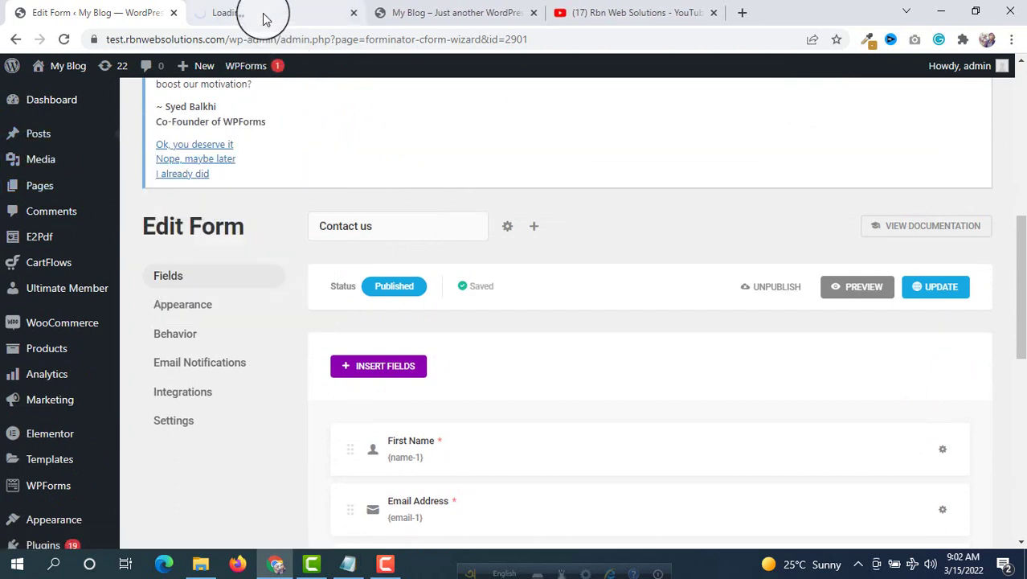
Step: Title the new post 'Contact us' and add a Shortcode block to its body
left_click(265, 14)
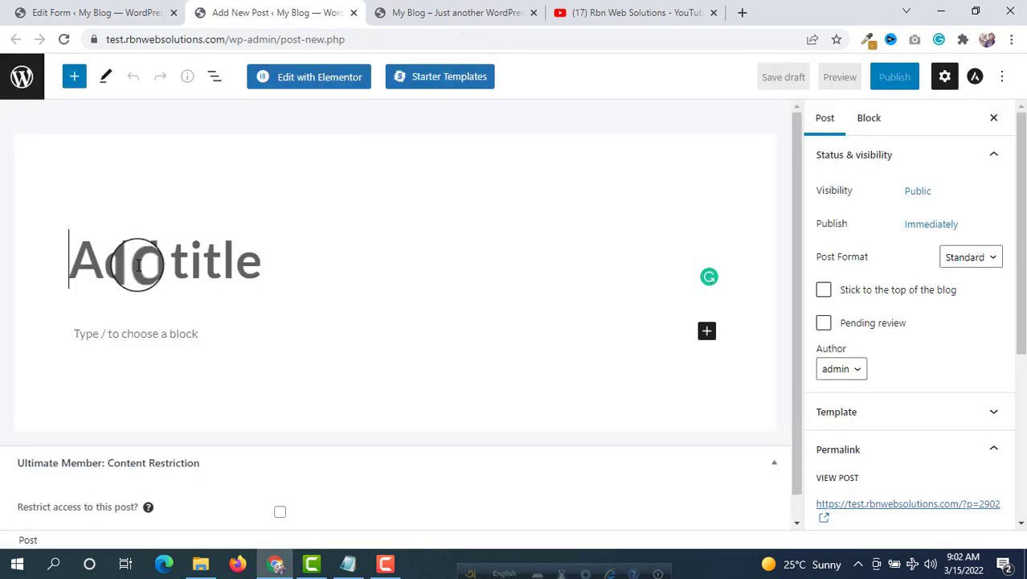
type("Contact us")
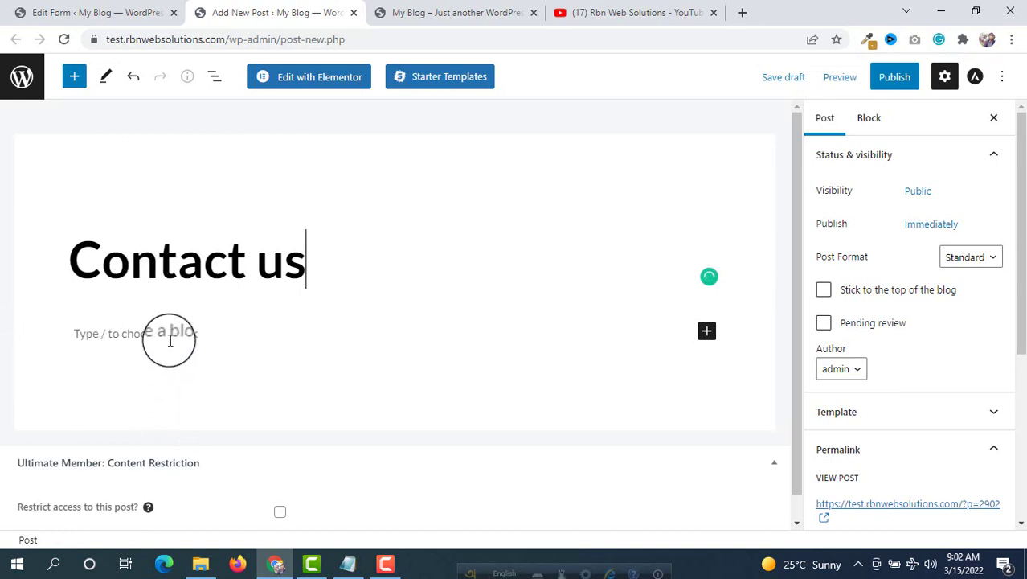
left_click(277, 347)
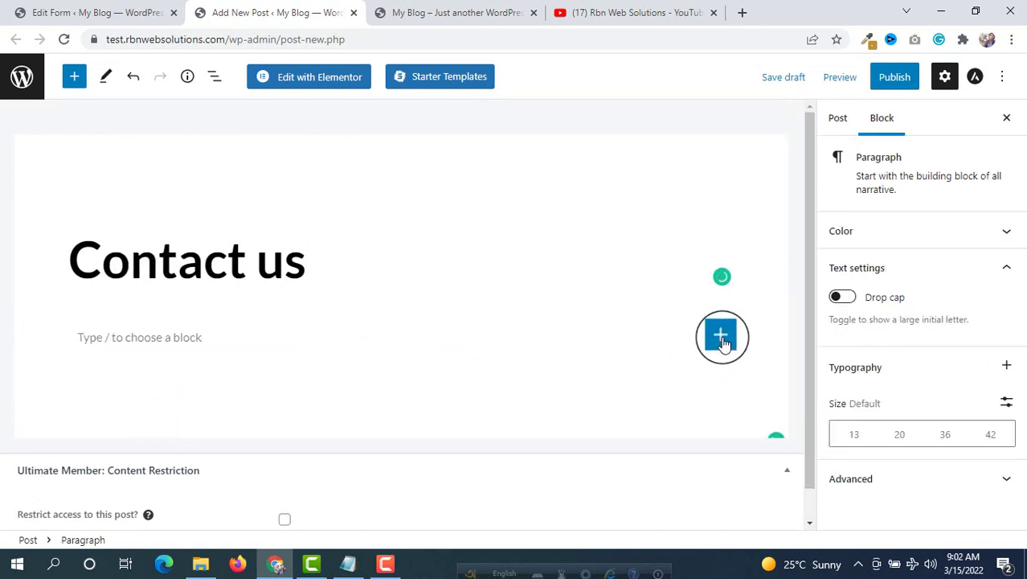
left_click(723, 340)
left_click(778, 386)
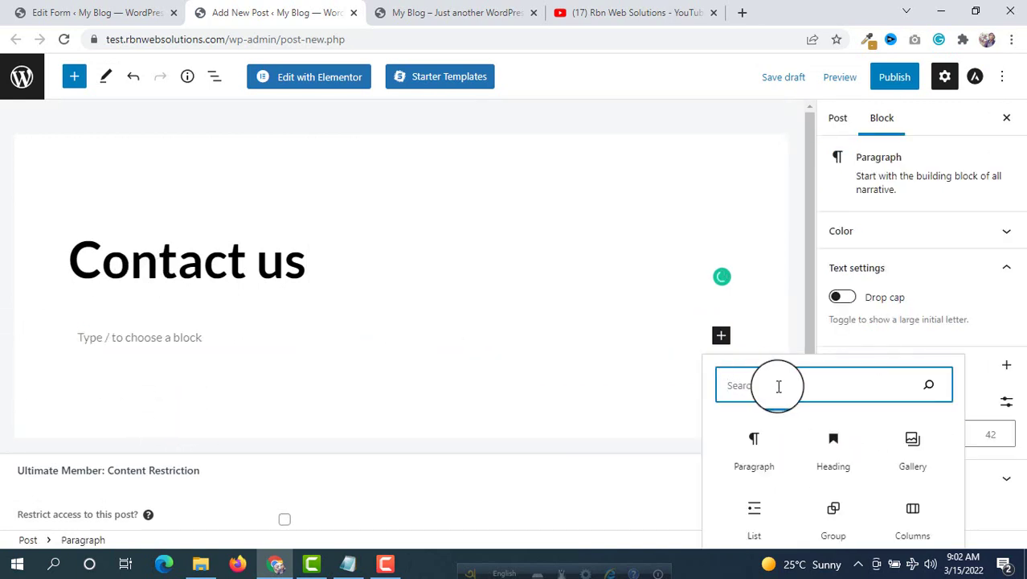
type("short")
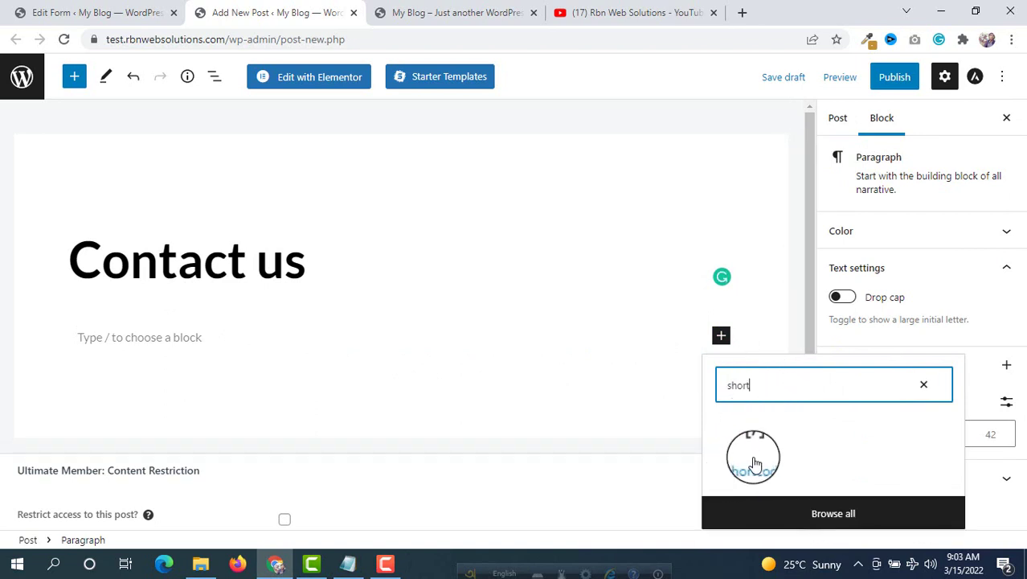
left_click(755, 464)
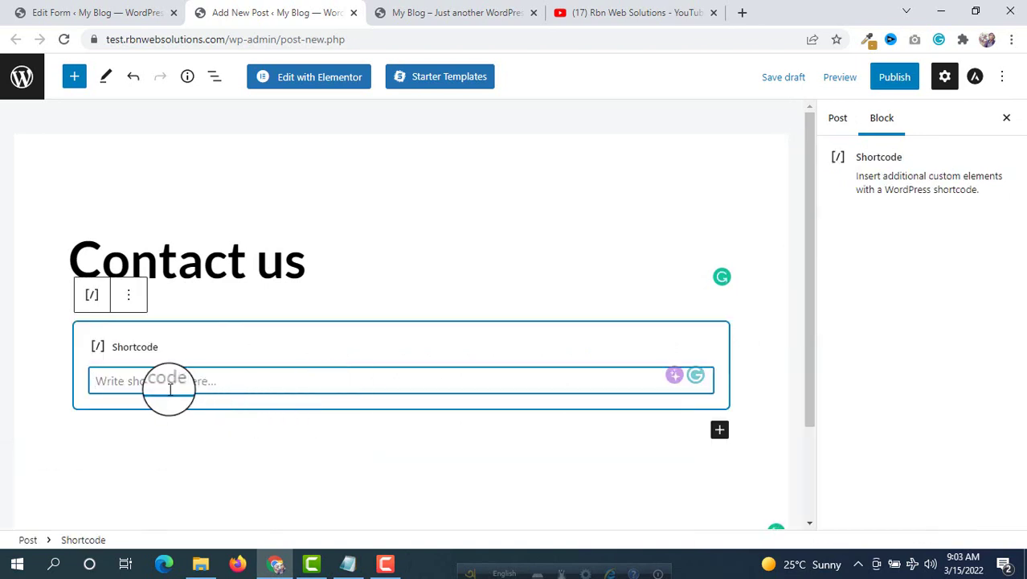
Step: Paste [forminator_form id="2901"] into the Shortcode block and publish the post
right_click(170, 384)
left_click(202, 229)
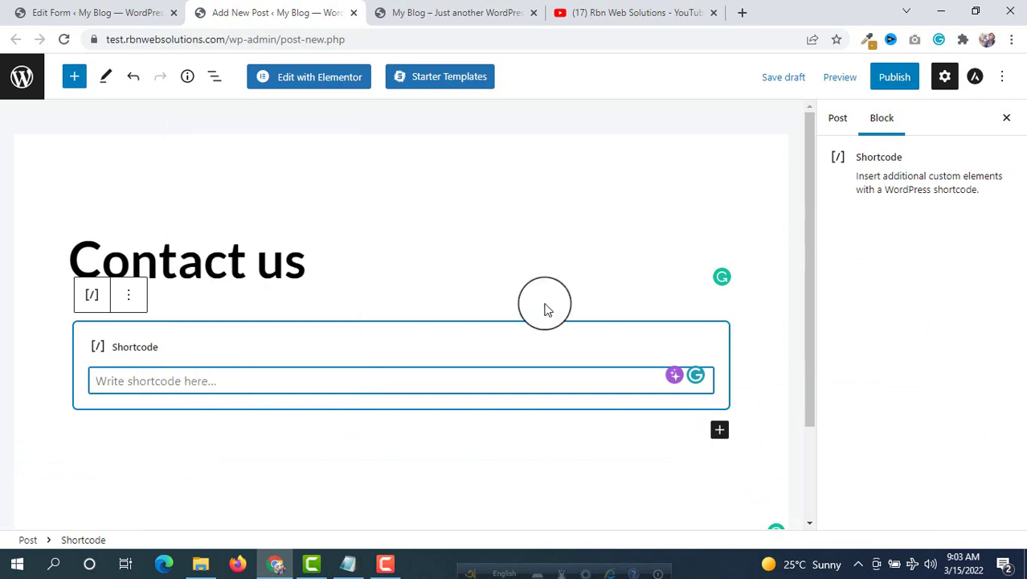
left_click(894, 77)
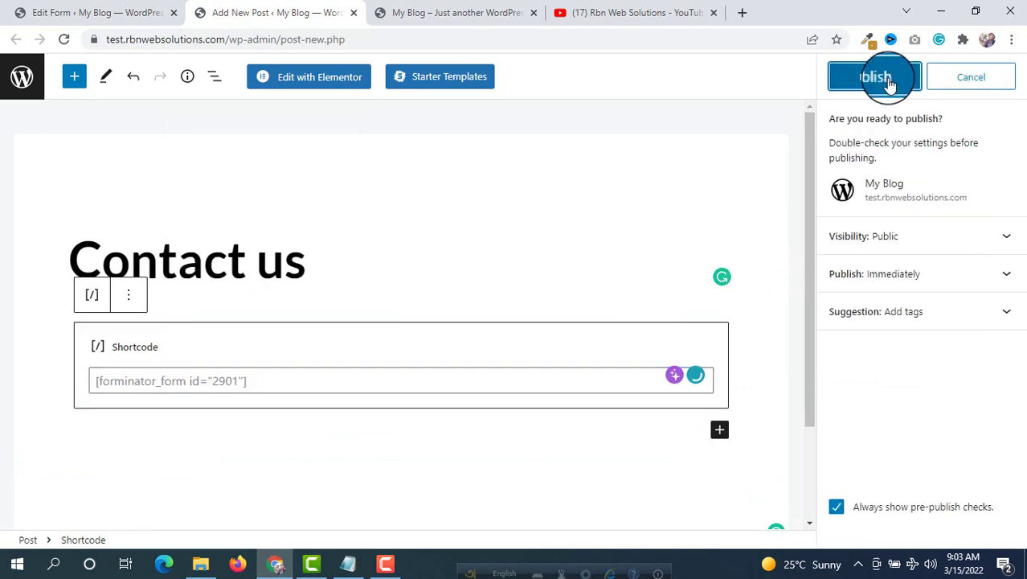
left_click(872, 80)
right_click(132, 500)
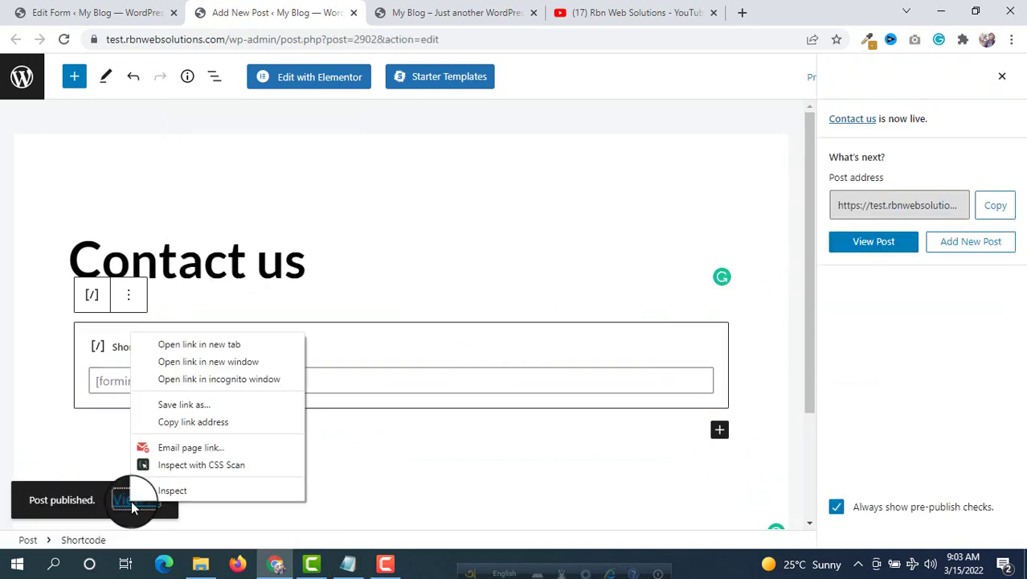
Step: Open the live Contact us post in a new tab, try its form, then return to Edit Form
left_click(178, 344)
left_click(351, 9)
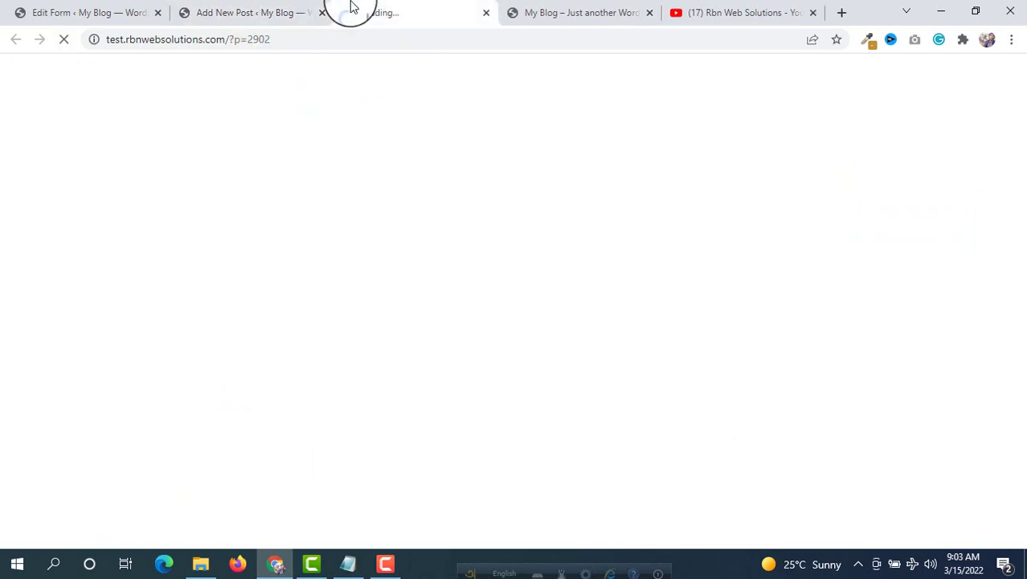
scroll(323, 277, "down", 4)
scroll(390, 264, "up", 1)
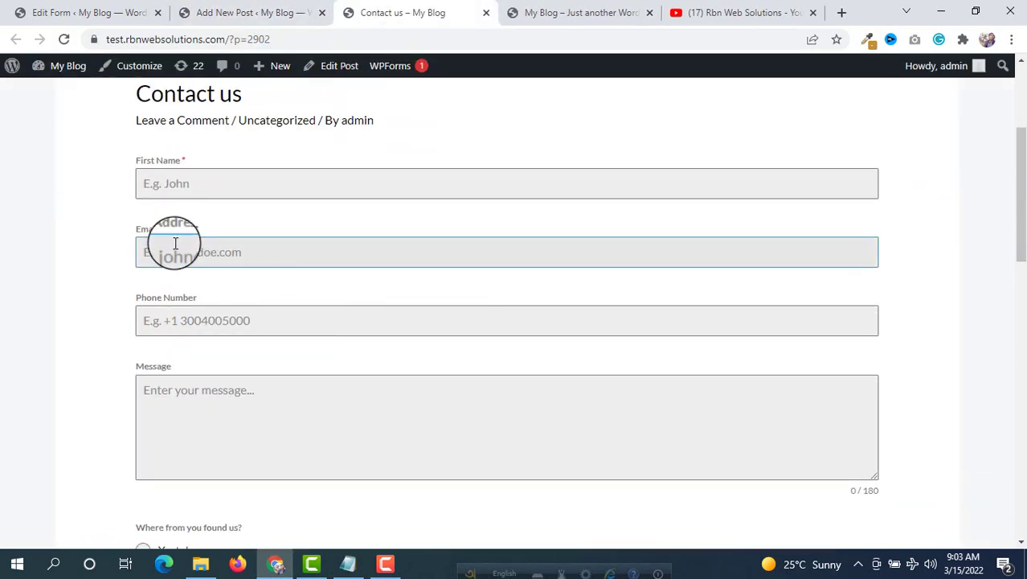
left_click(163, 172)
left_click(409, 149)
scroll(410, 149, "down", 3)
scroll(410, 150, "up", 3)
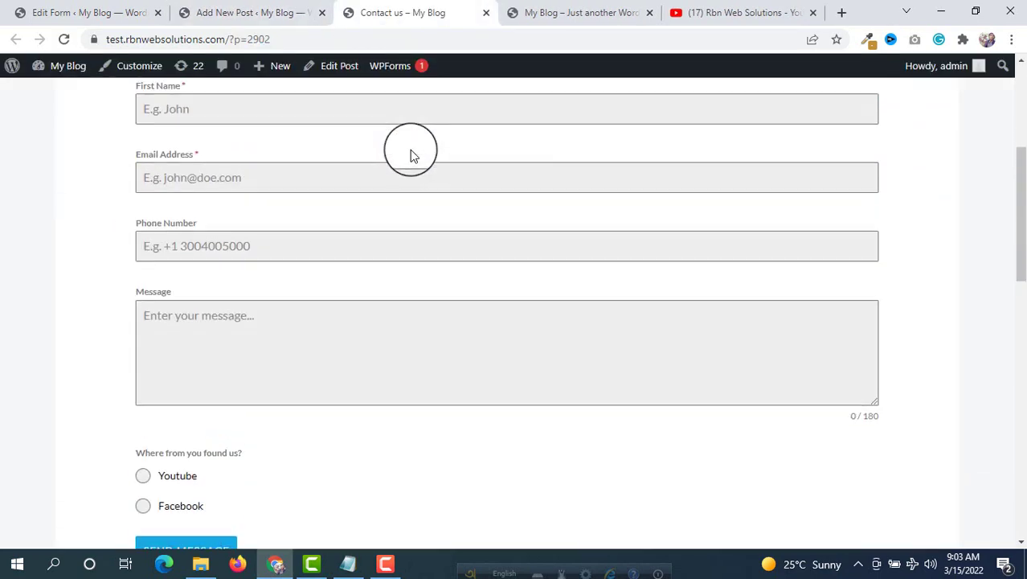
scroll(253, 103, "up", 2)
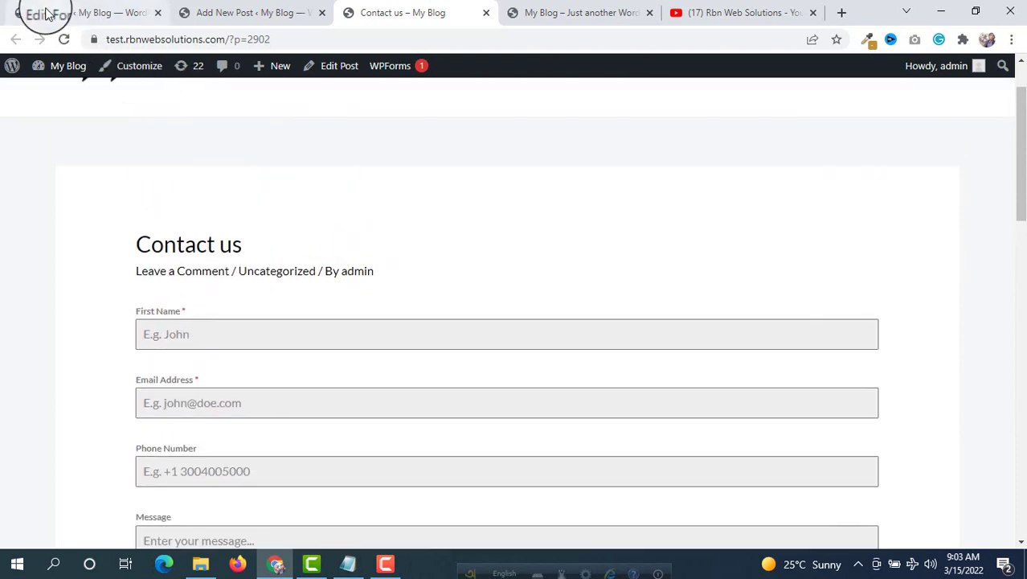
left_click(78, 14)
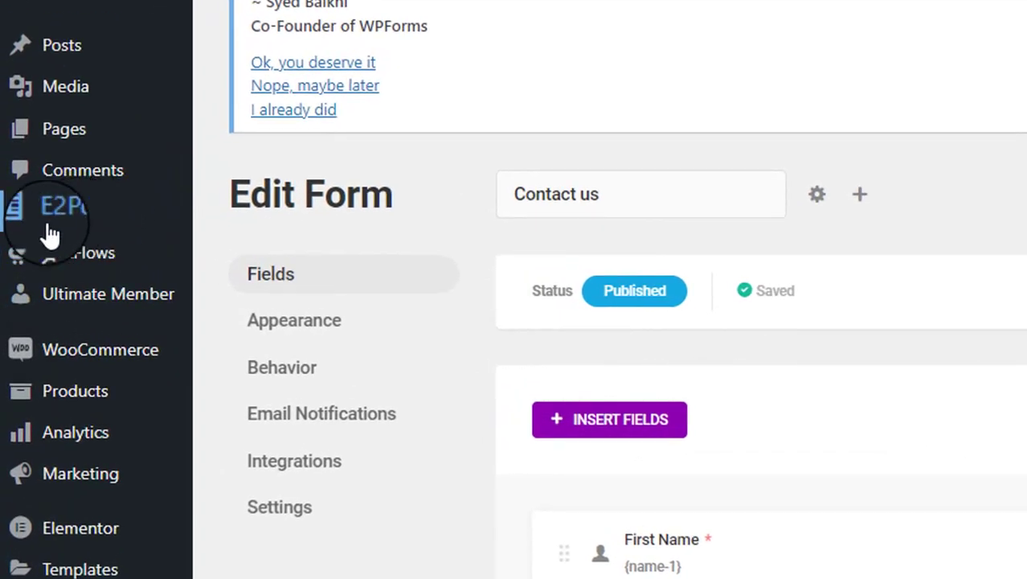
Step: Open E2Pdf > Templates, which lists no templates yet
mouse_move(28, 239)
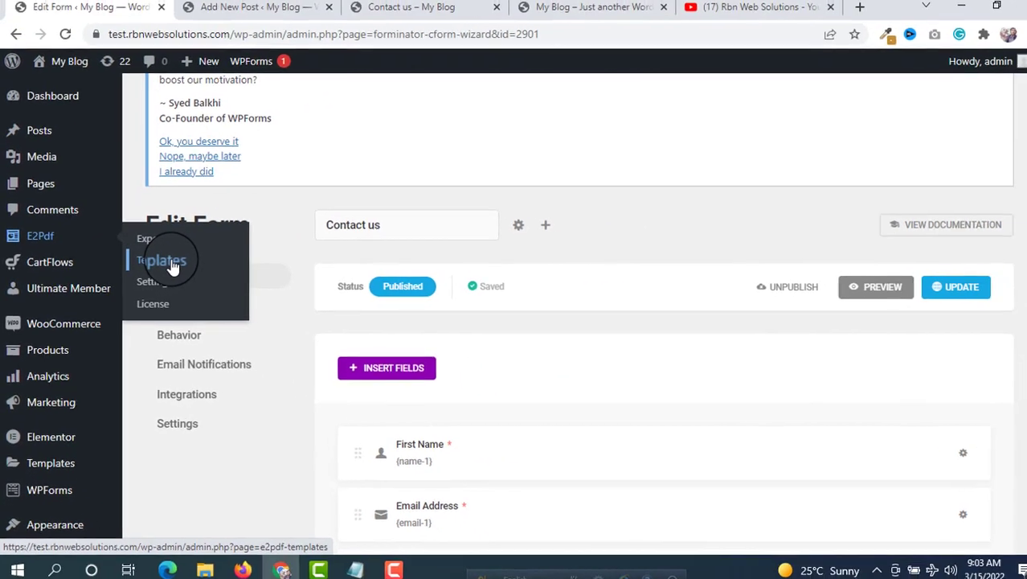
left_click(173, 267)
scroll(430, 225, "down", 5)
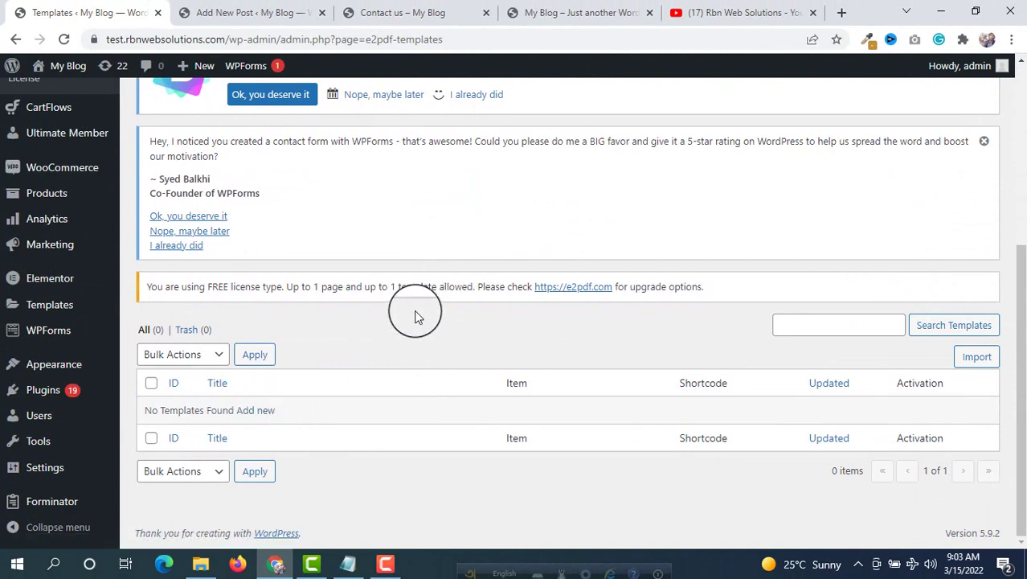
Step: Add a new PDF template titled 'Contact us' with status Activated
left_click(259, 414)
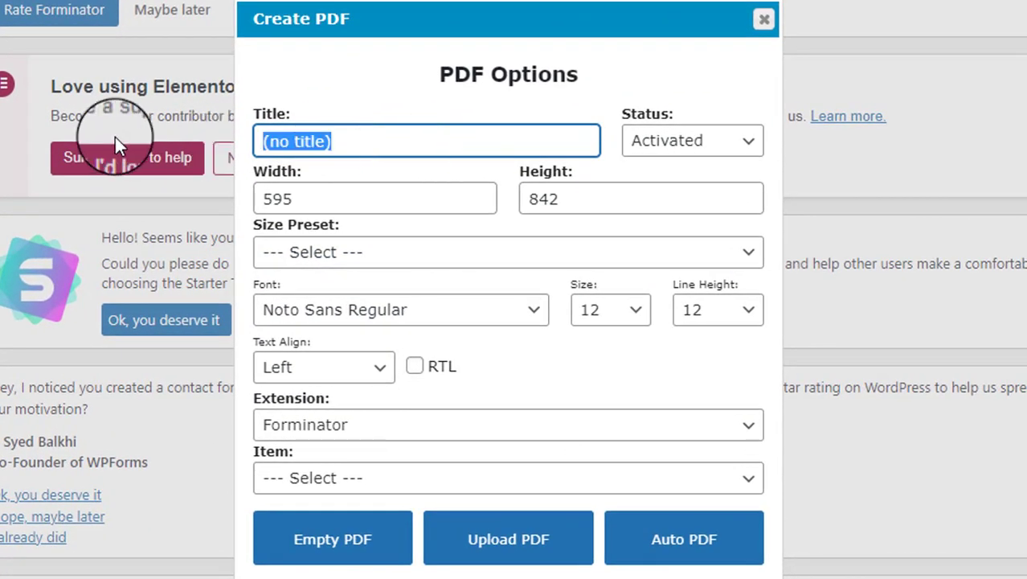
key("BackSpace")
type("Contac")
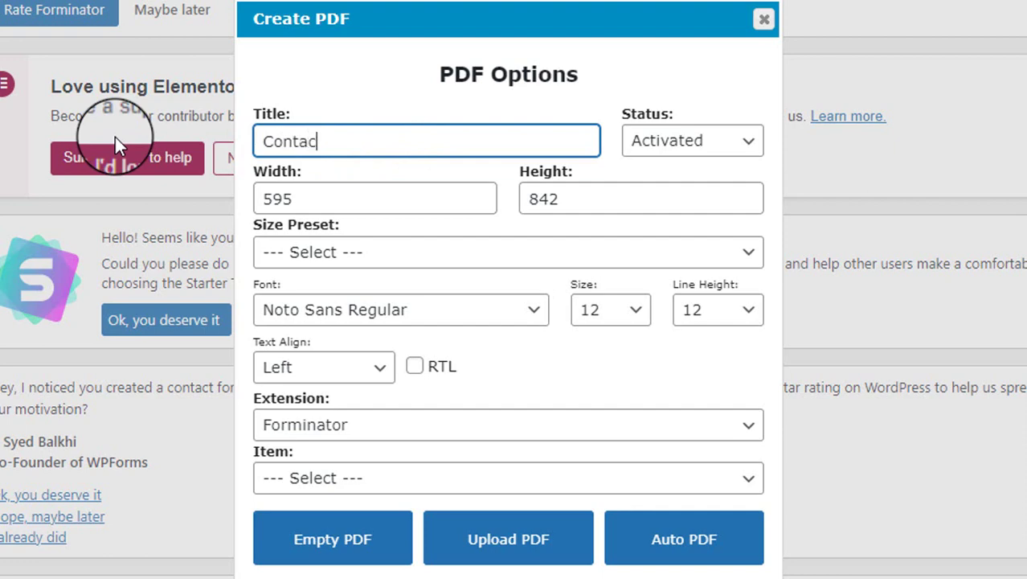
type("t us")
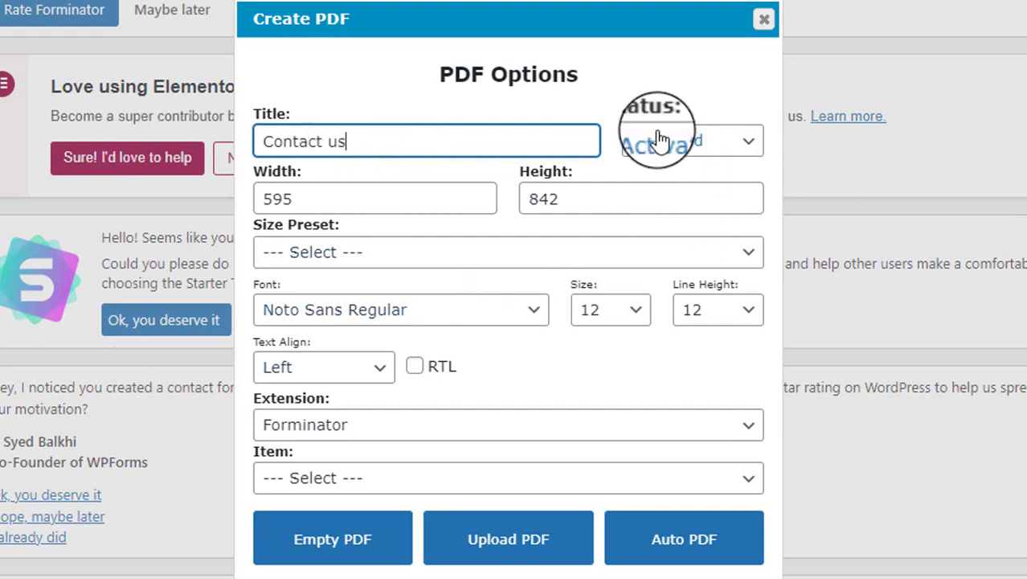
left_click(721, 151)
left_click(707, 153)
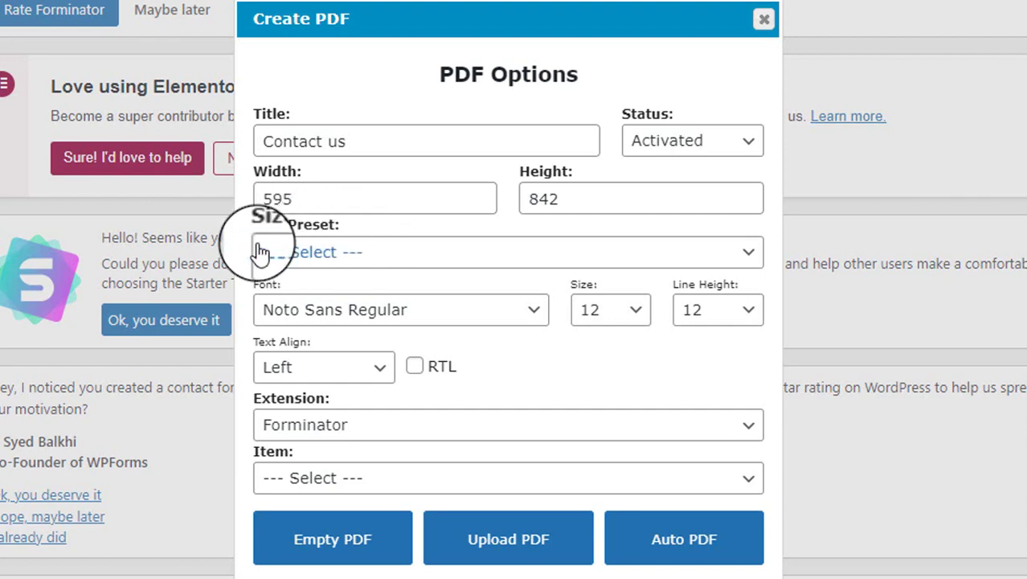
Step: Set the page size preset to A4 (PORTRAIT), 595 x 842, and review the font list
left_click(417, 257)
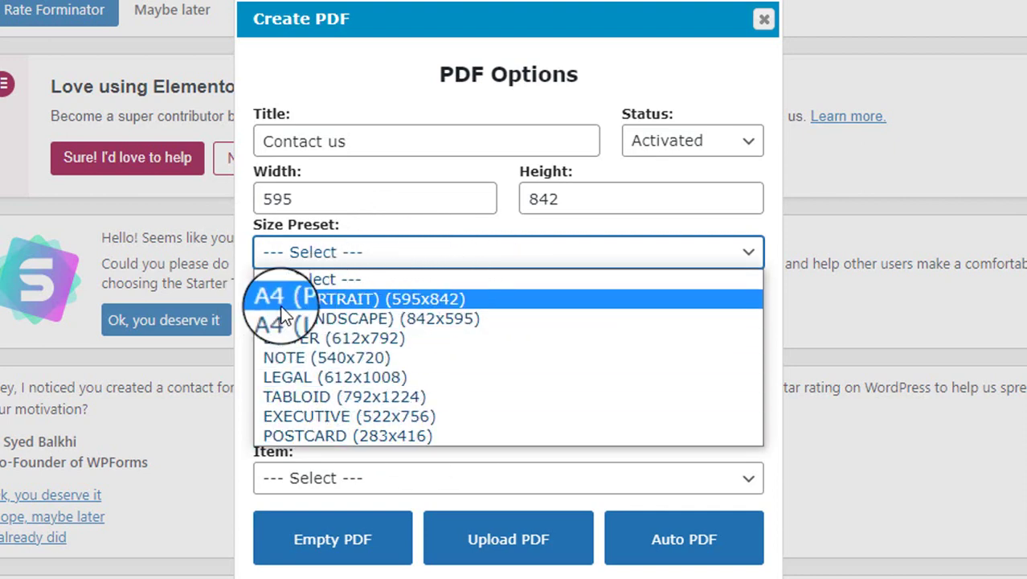
left_click(424, 298)
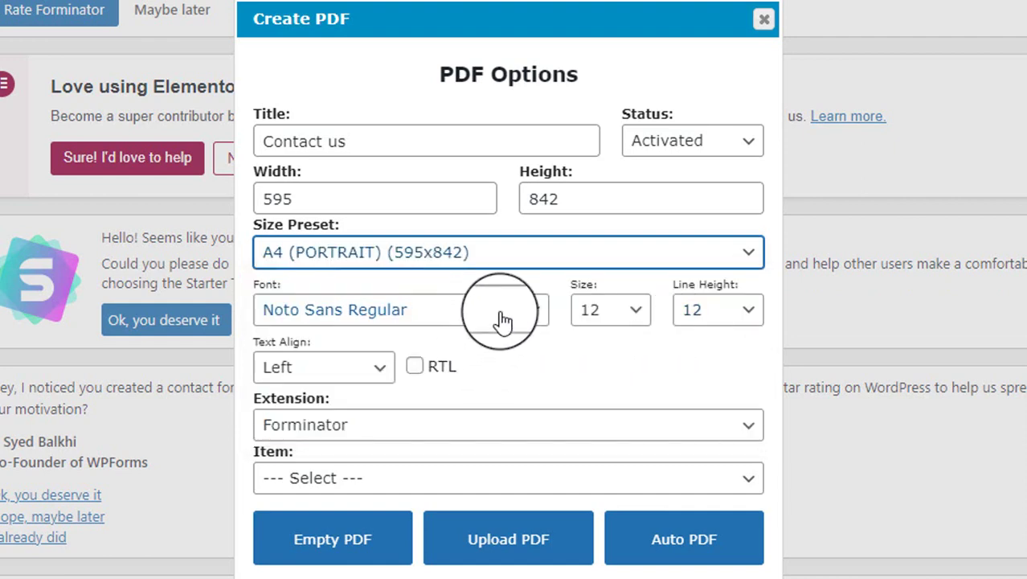
double_click(315, 201)
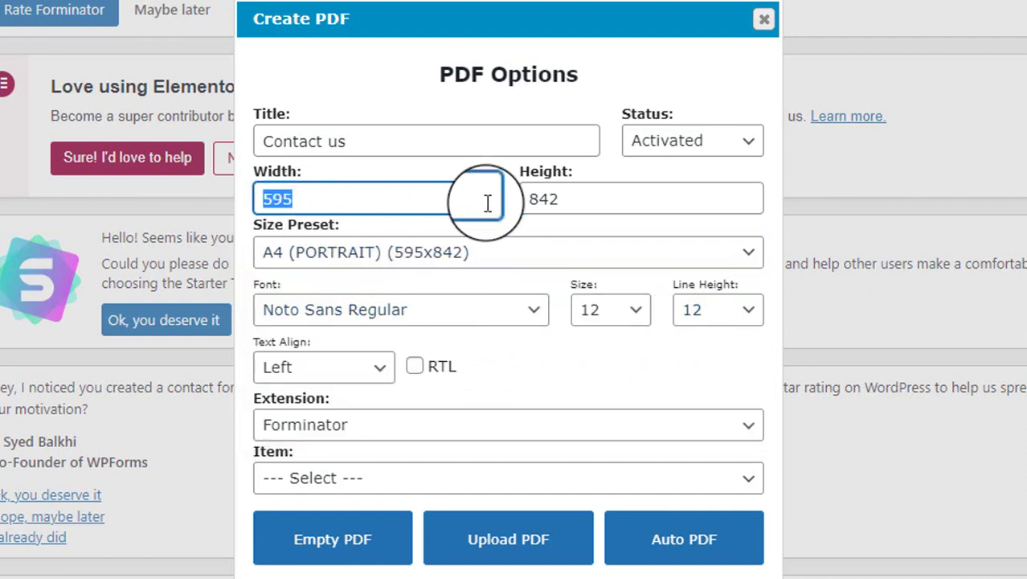
double_click(562, 199)
left_click(353, 252)
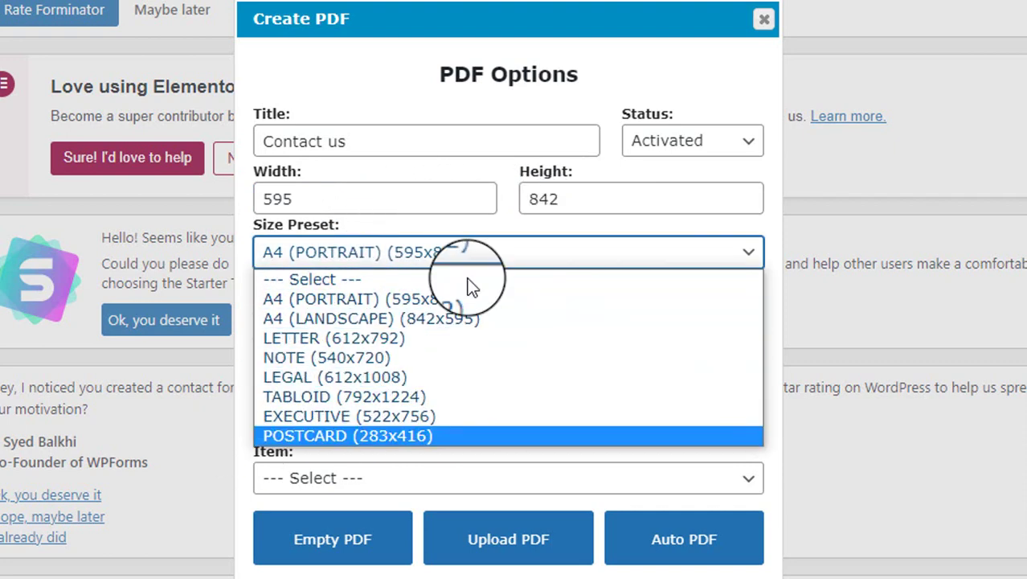
left_click(507, 171)
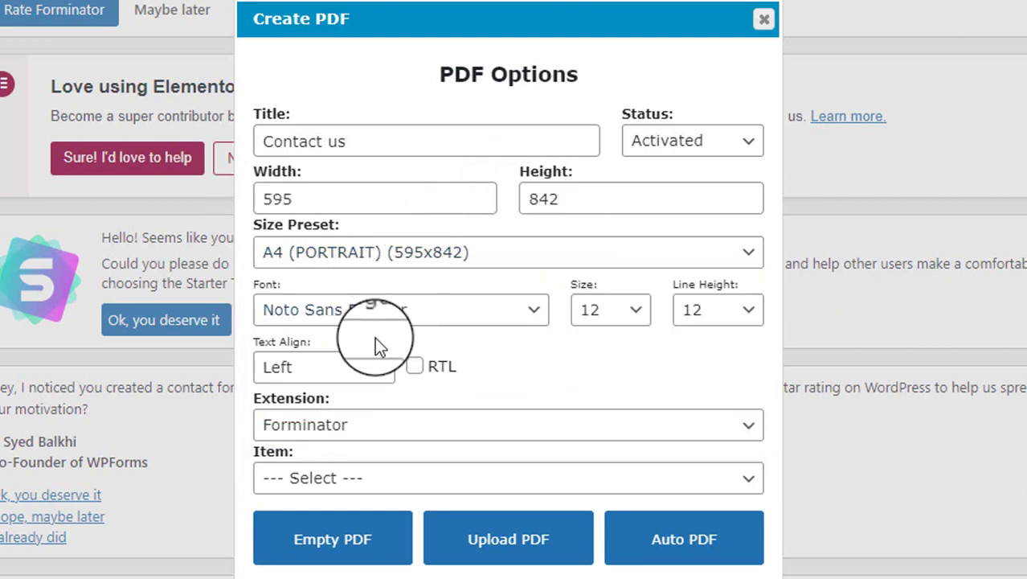
left_click(527, 320)
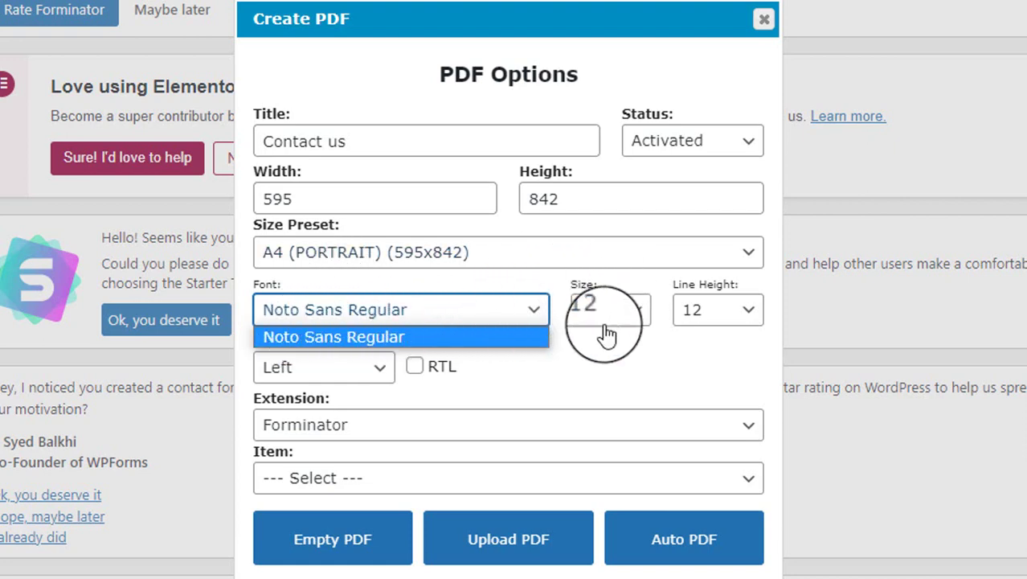
Step: Keep the PDF template font size at 12
left_click(635, 319)
left_click(635, 320)
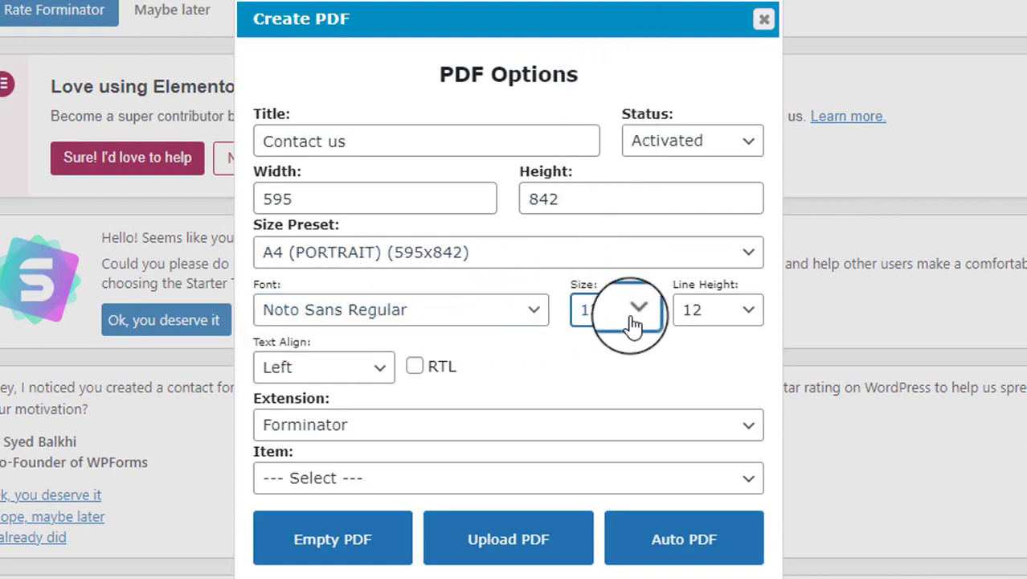
left_click(635, 320)
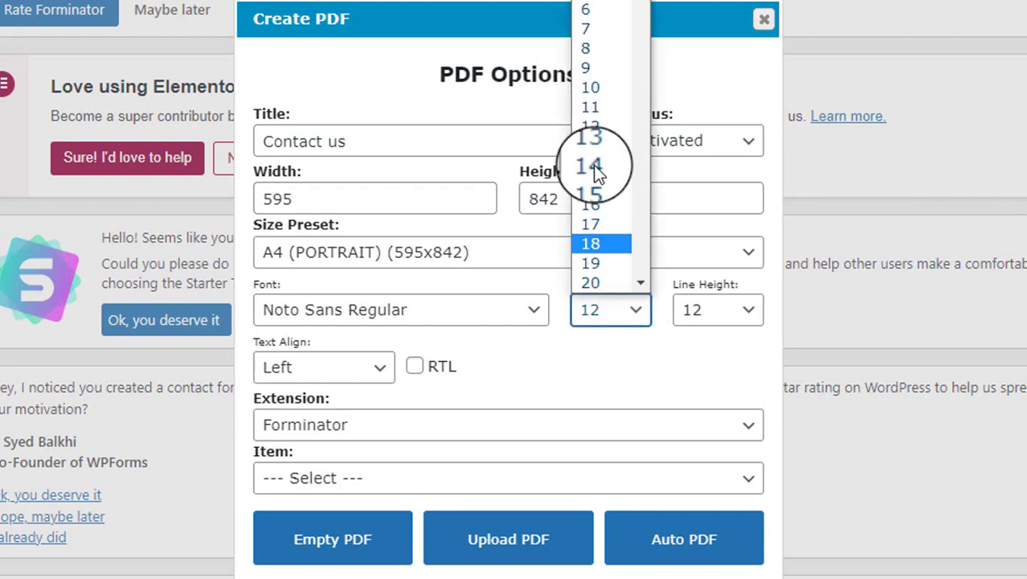
left_click(554, 350)
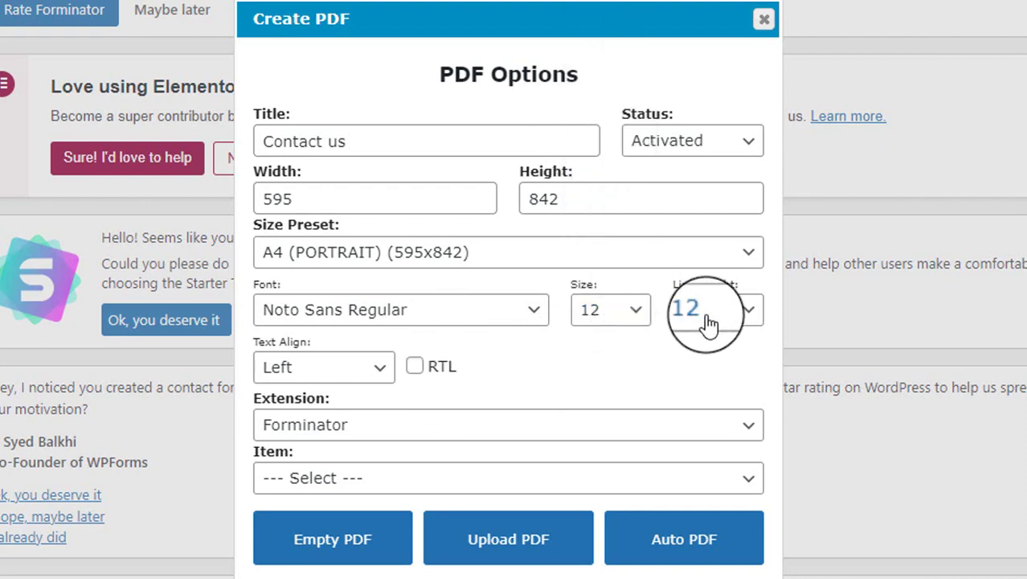
Step: Set Extension to Forminator and Item to the Contact us form
scroll(580, 356, "down", 2)
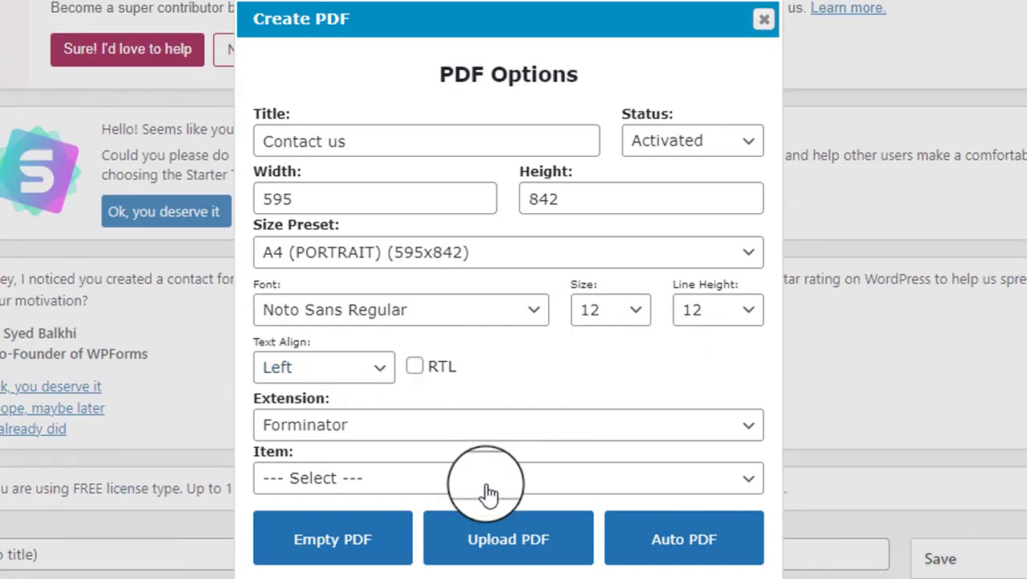
scroll(305, 447, "down", 2)
scroll(338, 446, "up", 2)
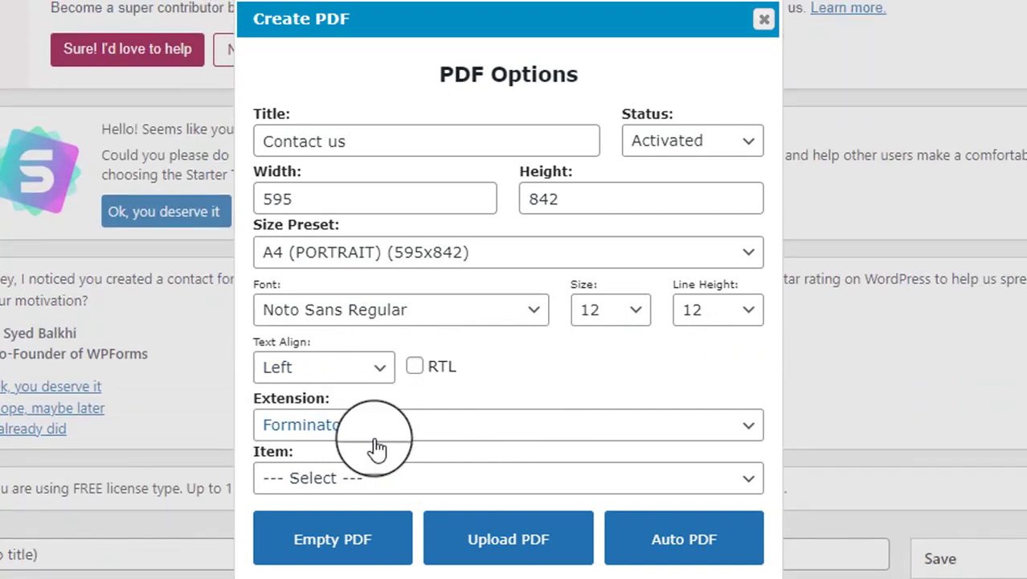
left_click(374, 431)
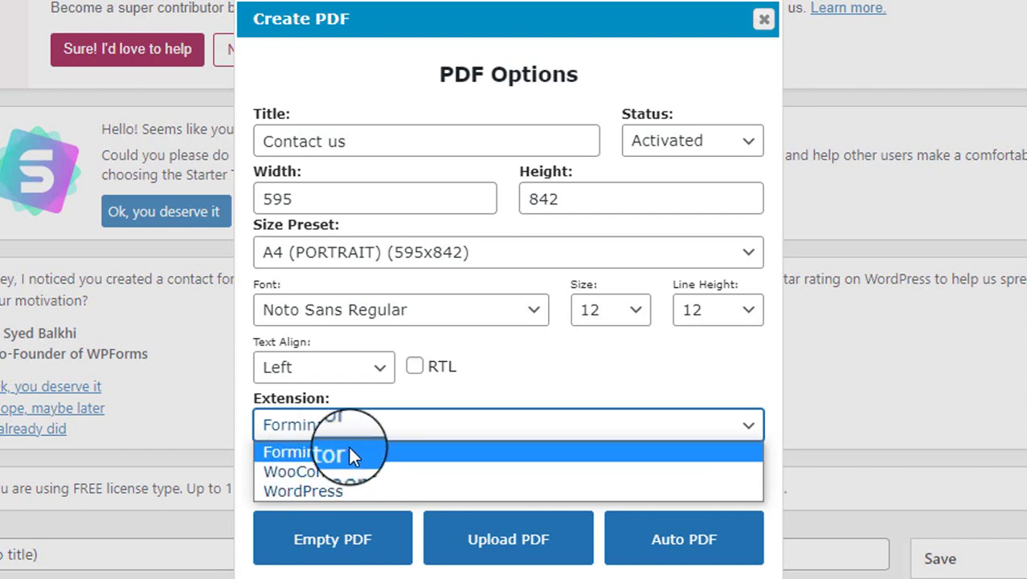
left_click(348, 453)
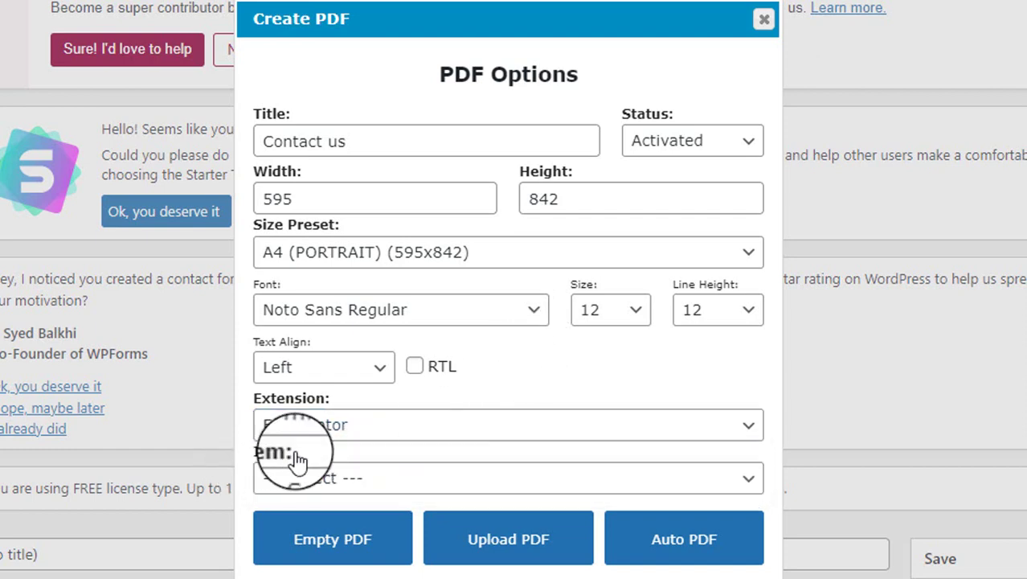
left_click(318, 481)
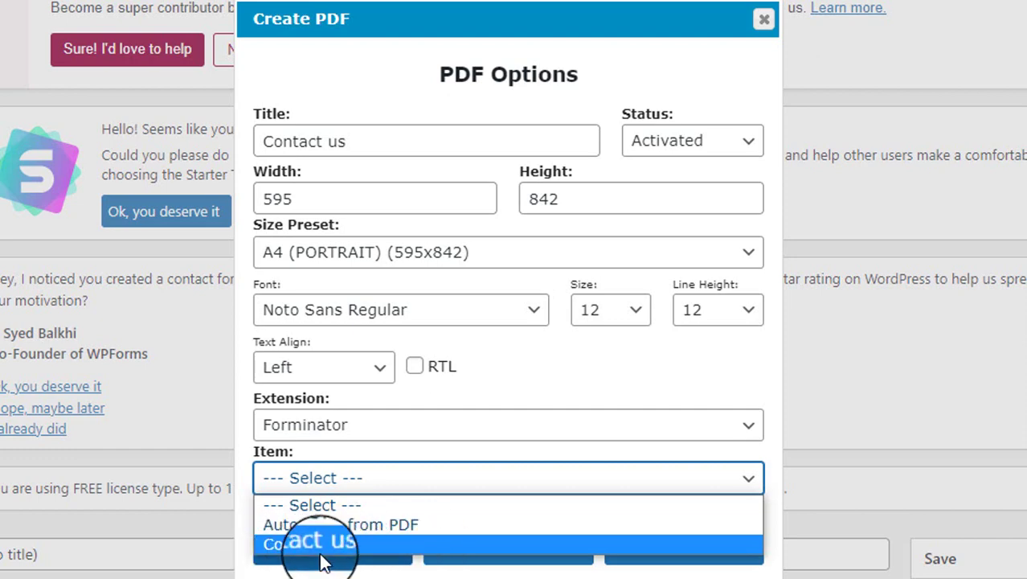
left_click(376, 544)
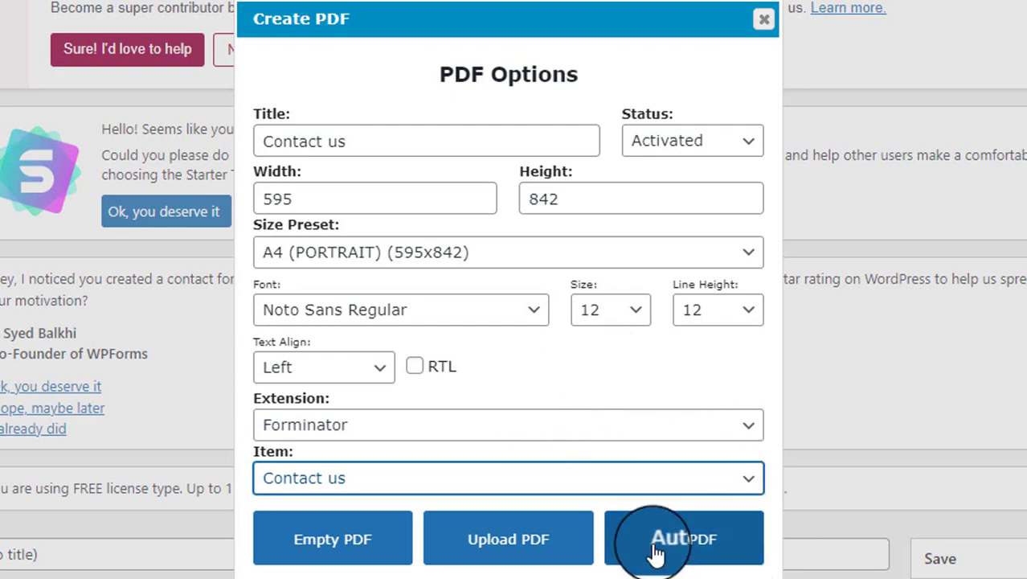
Step: Auto-generate the Contact us PDF layout and review the fields saved as template ID 1
left_click(686, 552)
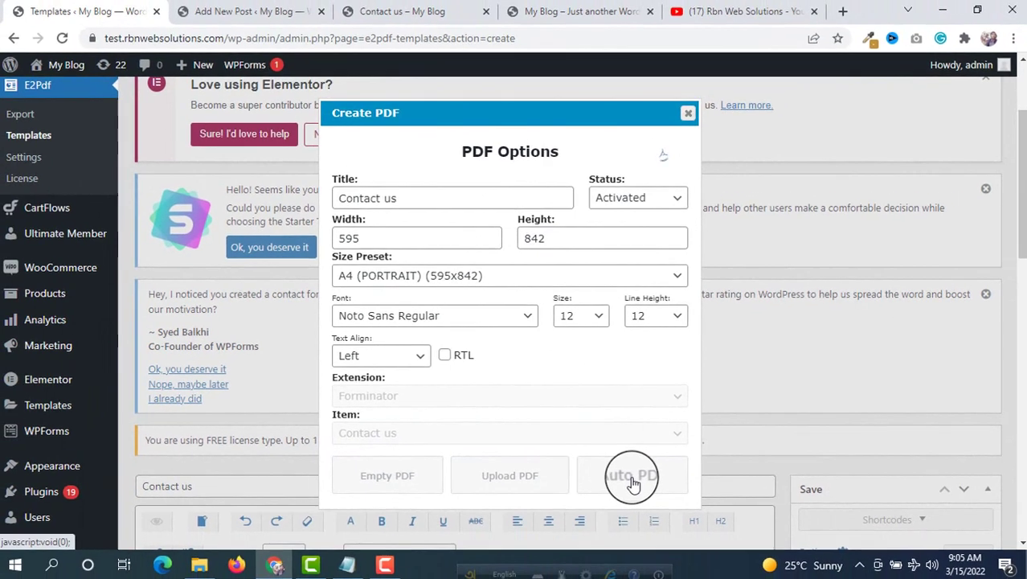
scroll(582, 405, "down", 2)
scroll(546, 384, "down", 3)
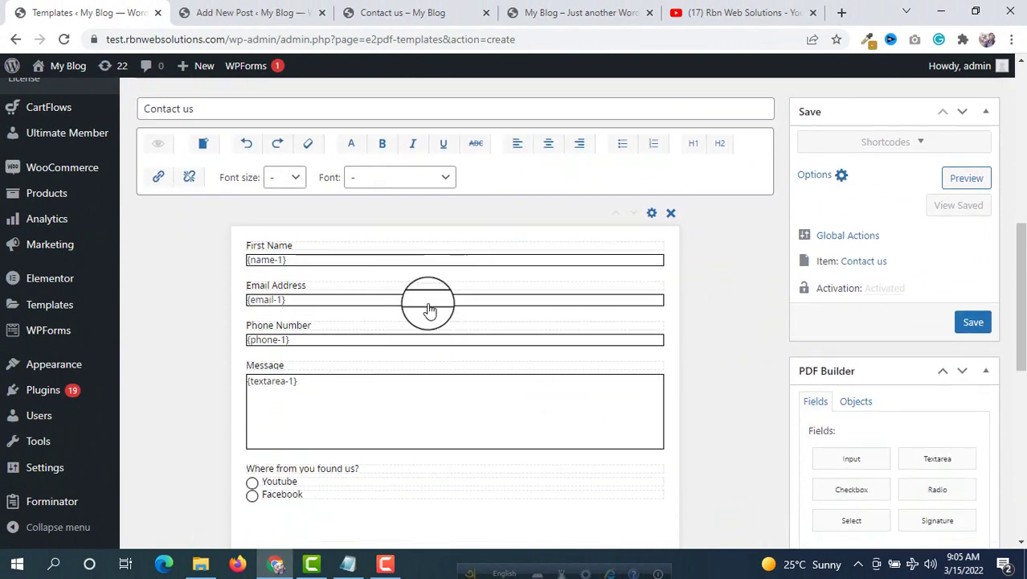
scroll(691, 329, "down", 1)
scroll(717, 350, "down", 1)
scroll(687, 299, "up", 1)
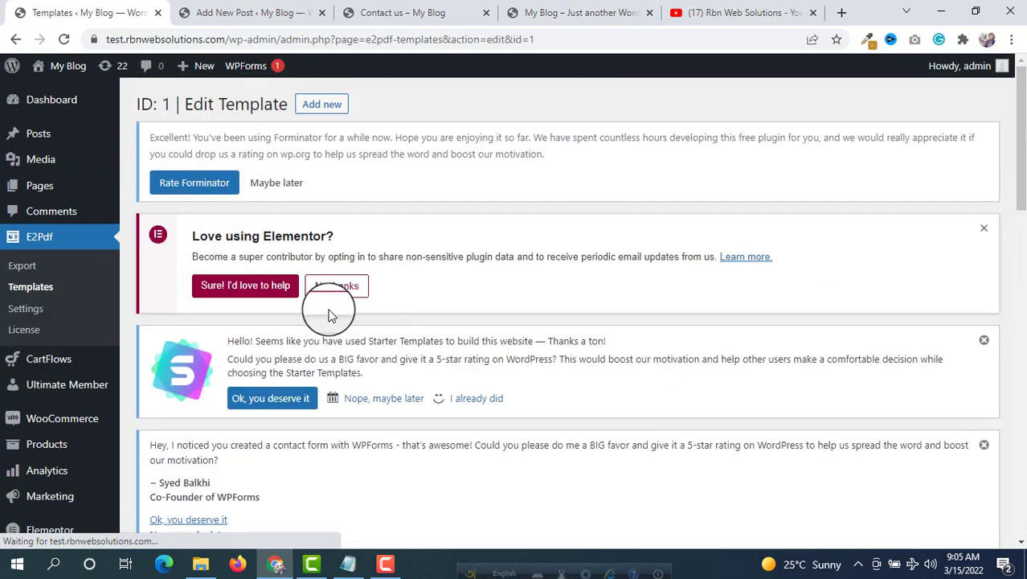
scroll(343, 255, "down", 5)
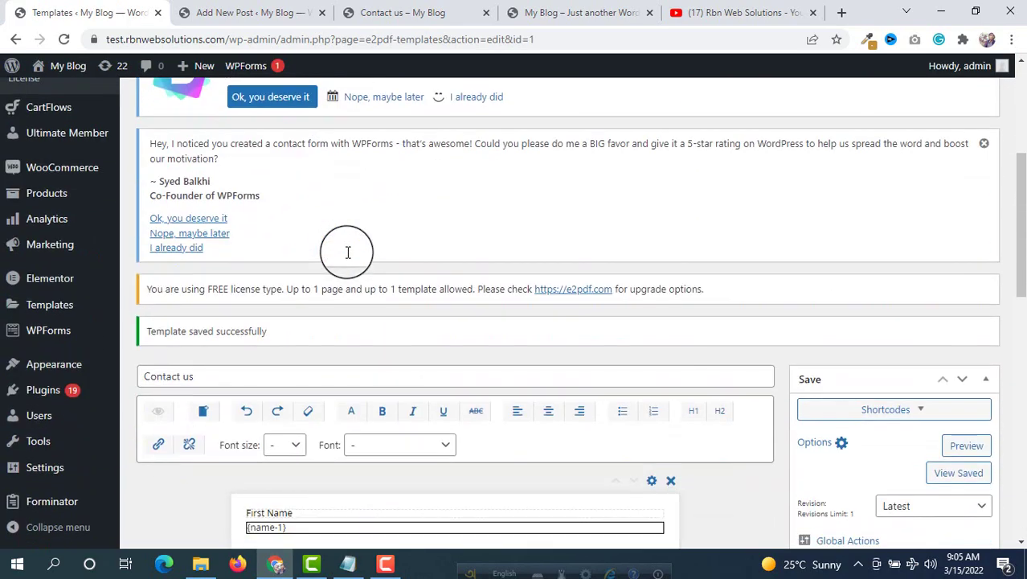
scroll(348, 257, "up", 5)
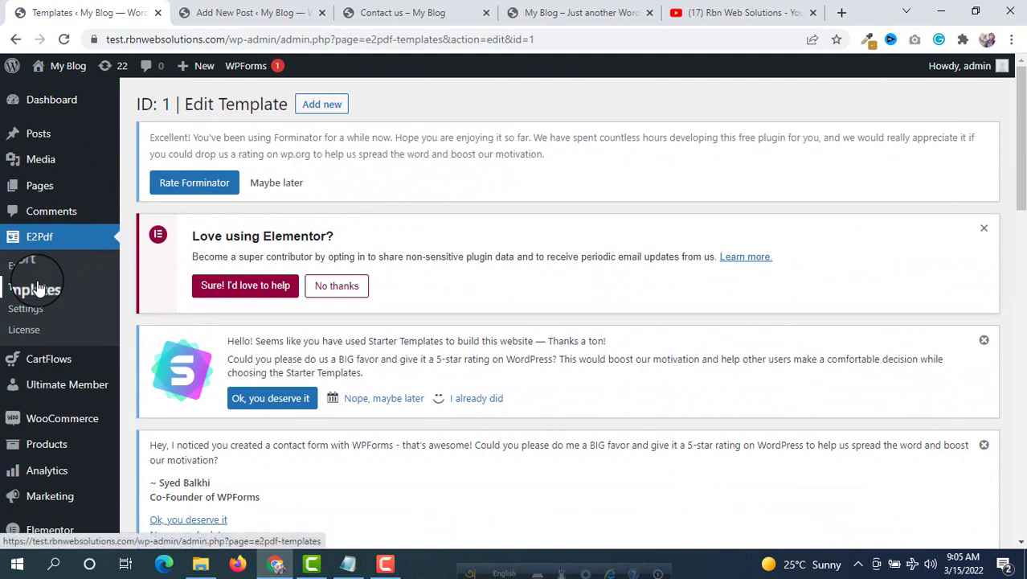
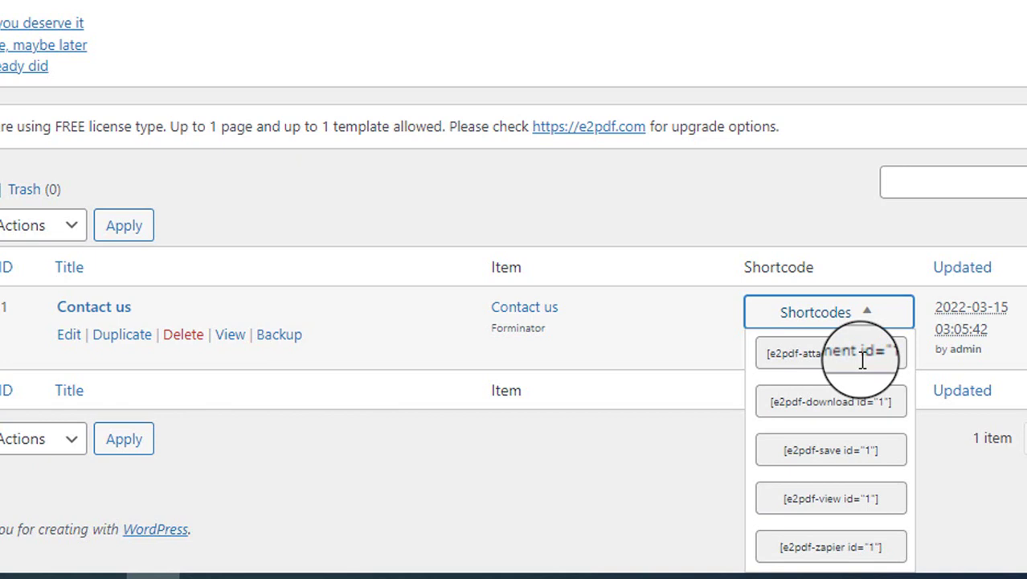
Step: Copy the [e2pdf-download id="1"] shortcode to the clipboard
left_click(845, 401)
right_click(850, 402)
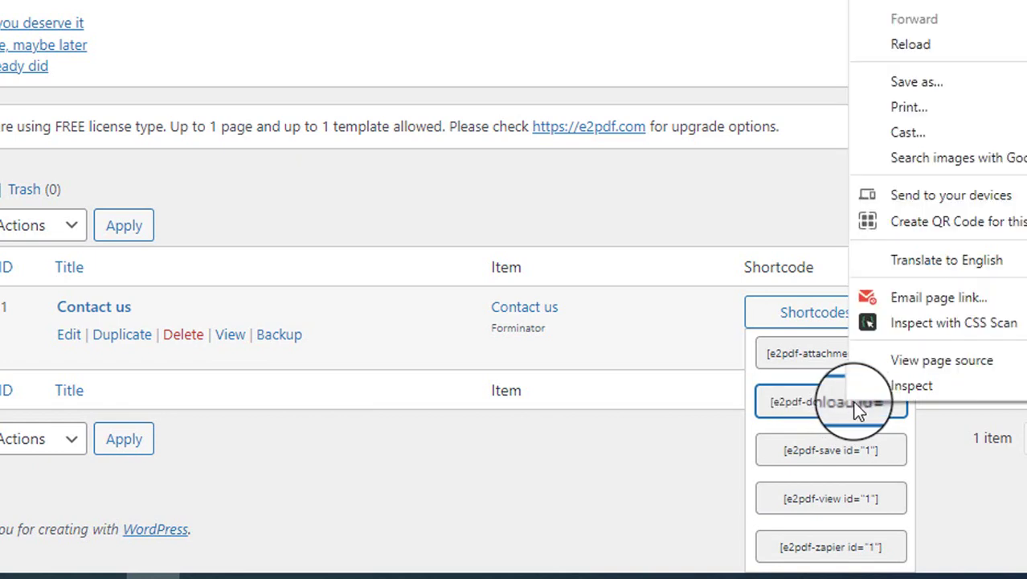
left_click(794, 408)
right_click(788, 405)
left_click(784, 404)
key("ctrl+c")
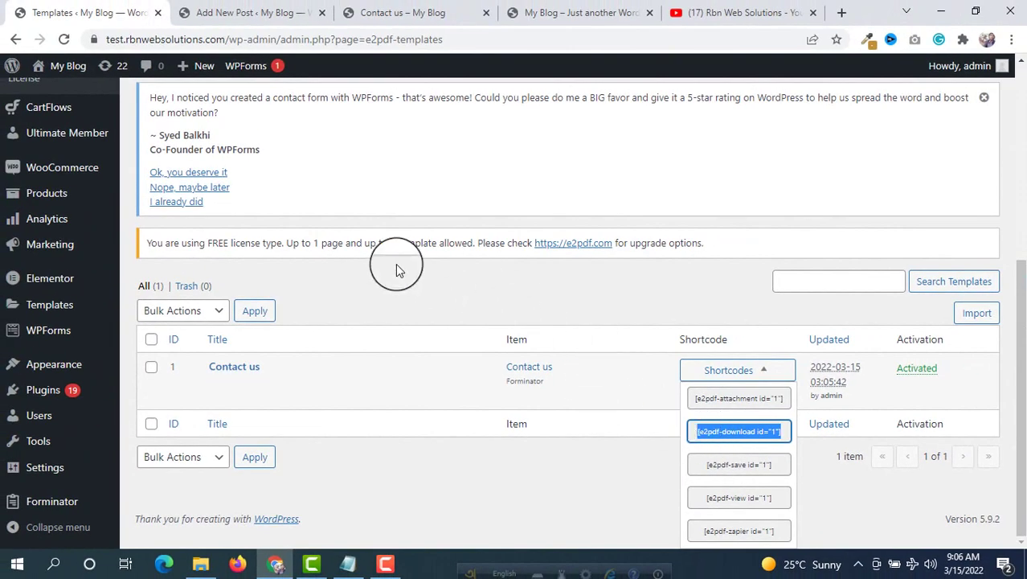
Step: Close the shortcode list and open the Contact us form in Forminator's editor
left_click(376, 187)
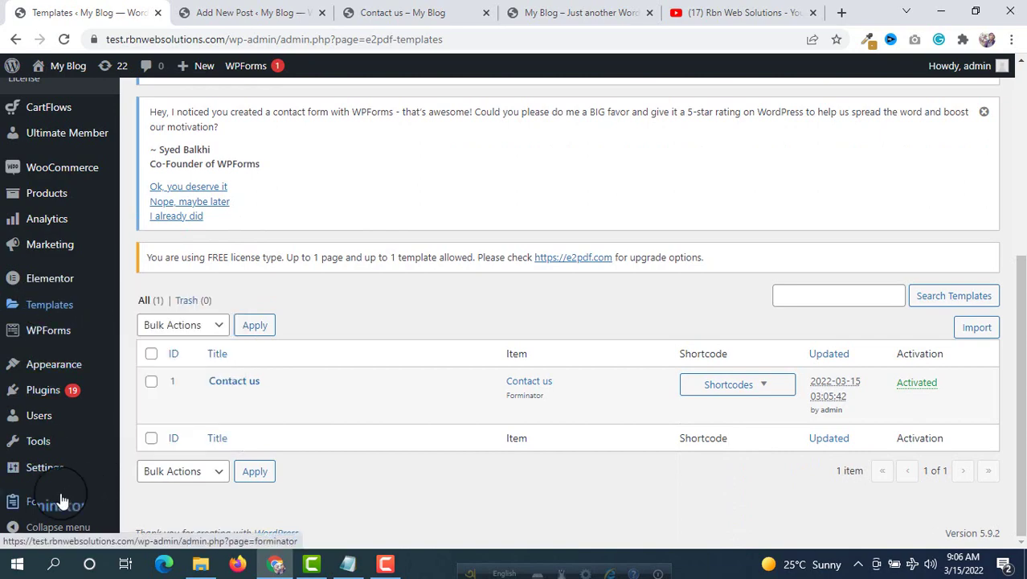
mouse_move(47, 504)
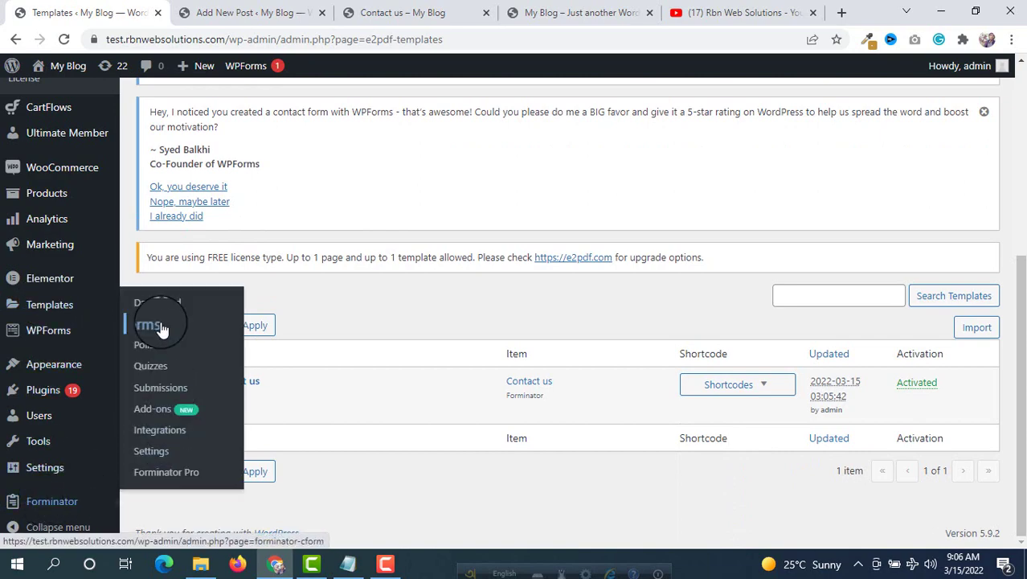
scroll(412, 339, "down", 5)
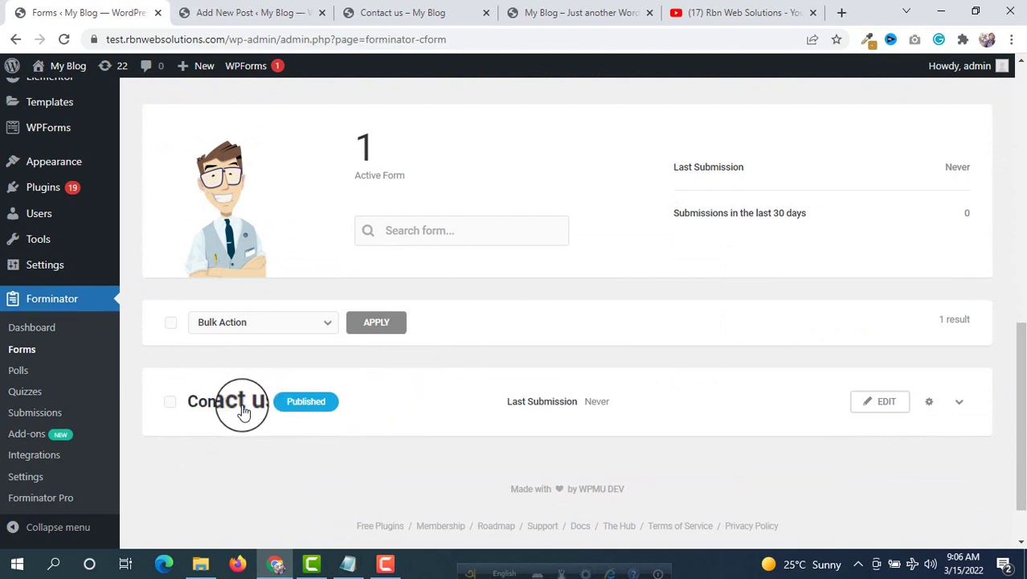
left_click(888, 403)
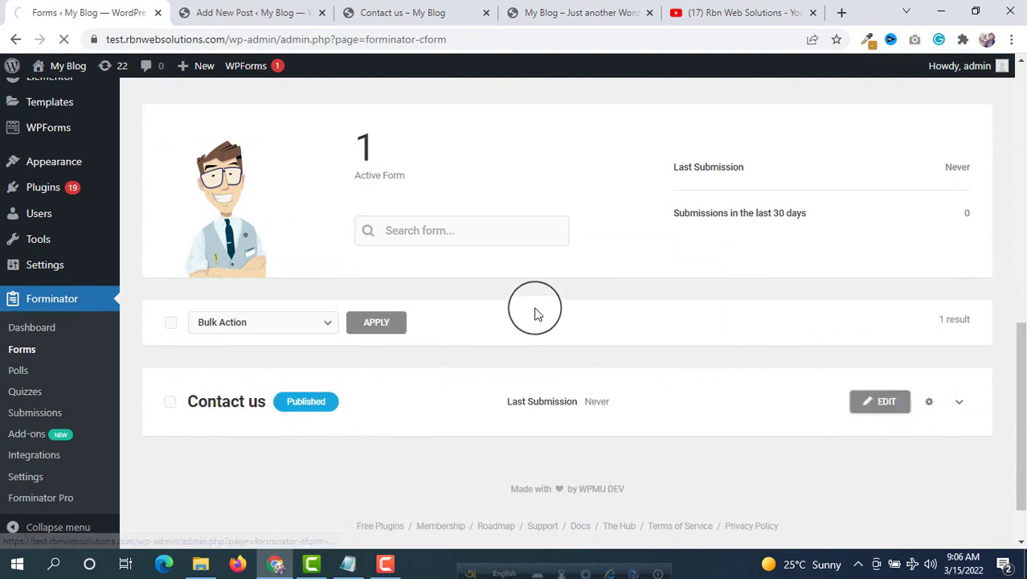
scroll(412, 261, "down", 3)
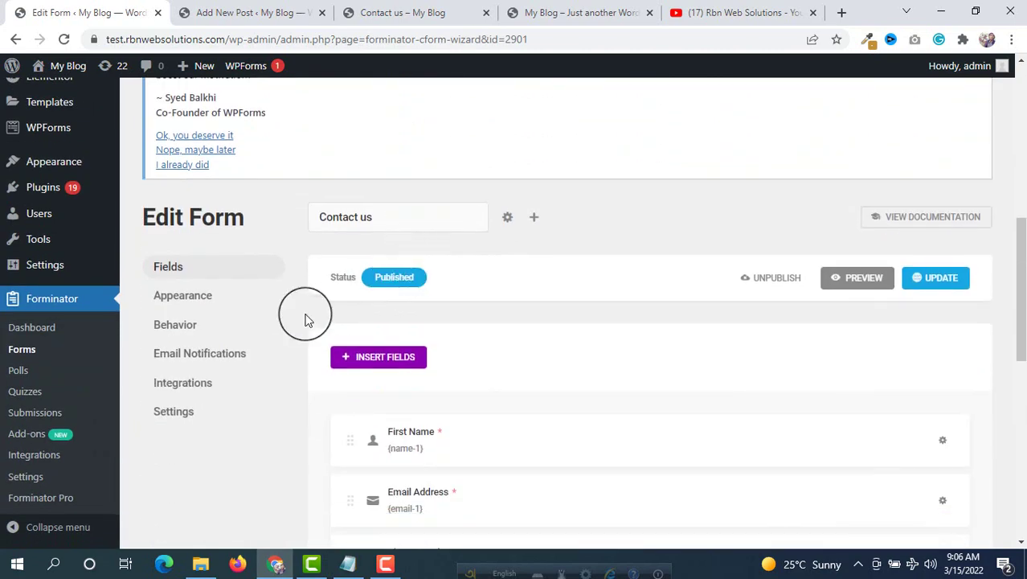
Step: Bring up the form's Behavior settings for the Inline Message on submission
left_click(173, 325)
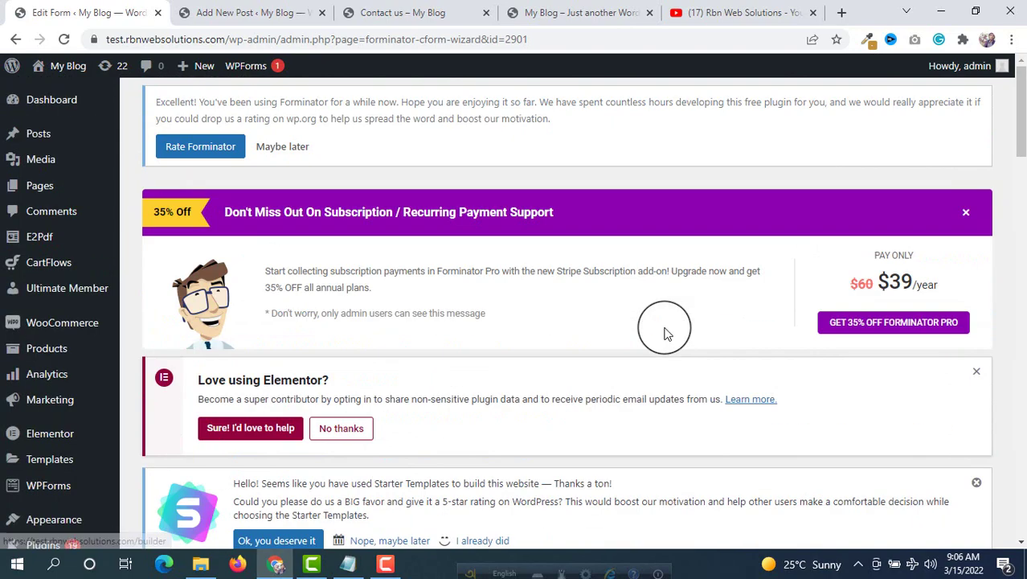
scroll(667, 333, "down", 5)
scroll(667, 334, "down", 3)
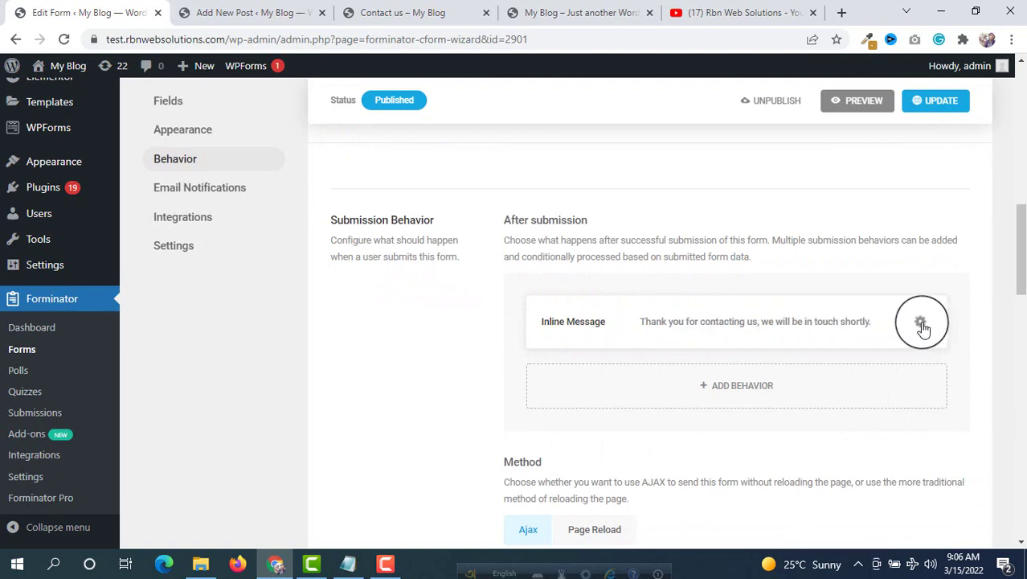
left_click(814, 326)
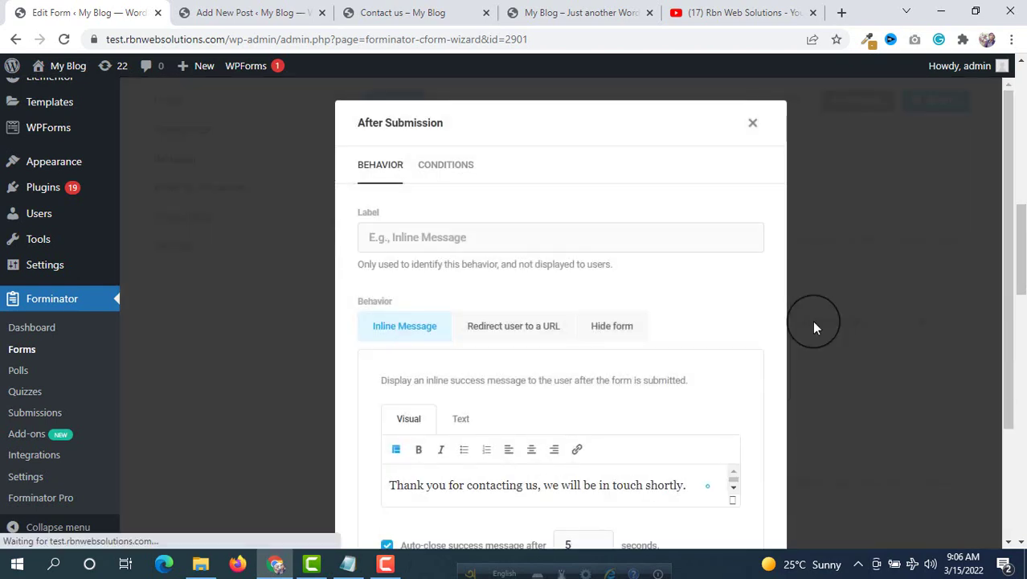
scroll(802, 344, "down", 1)
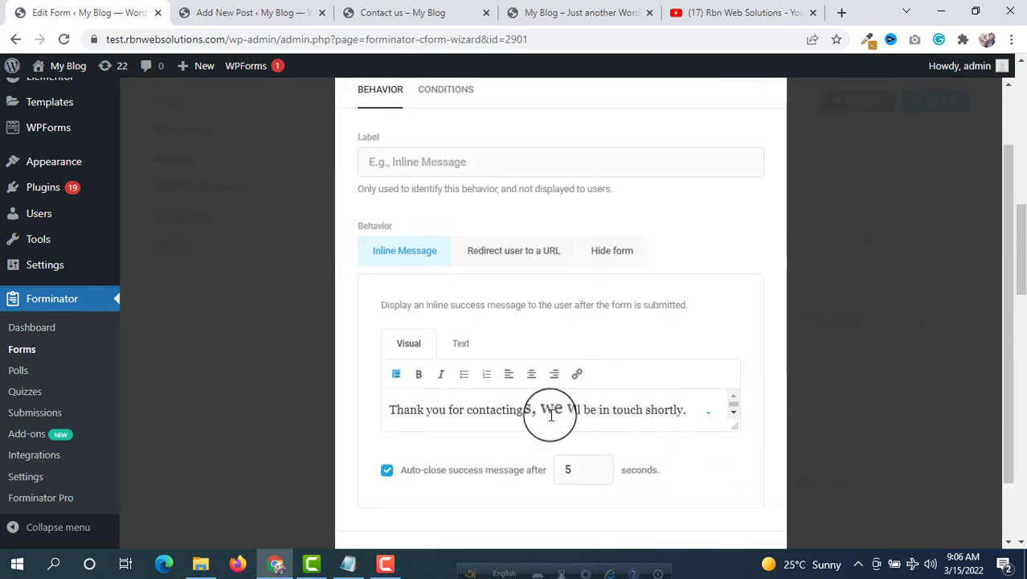
Step: Append 'You can' and the pasted [e2pdf-download id="1"] shortcode after 'shortly.' in the message
left_click(687, 410)
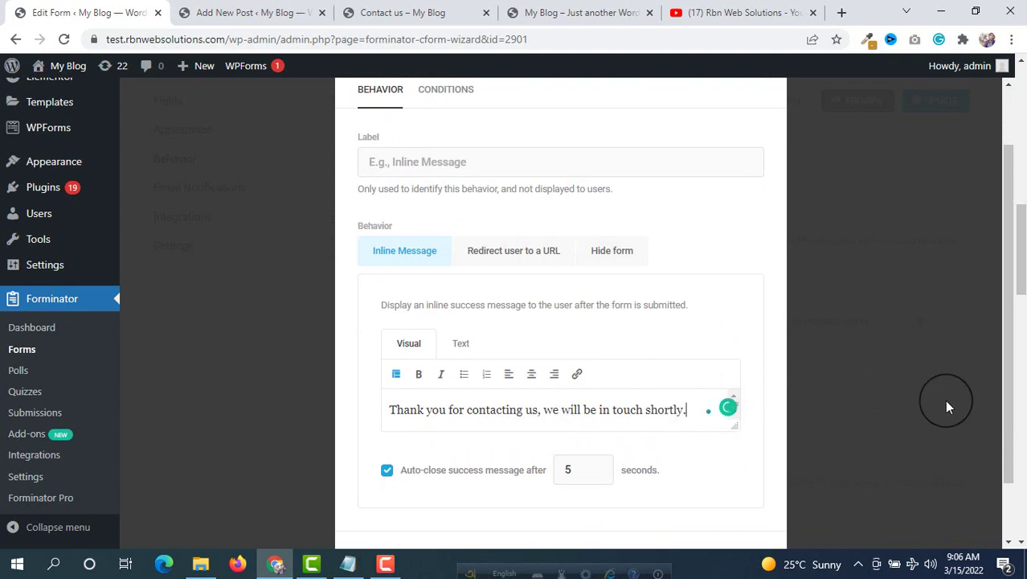
type("You can")
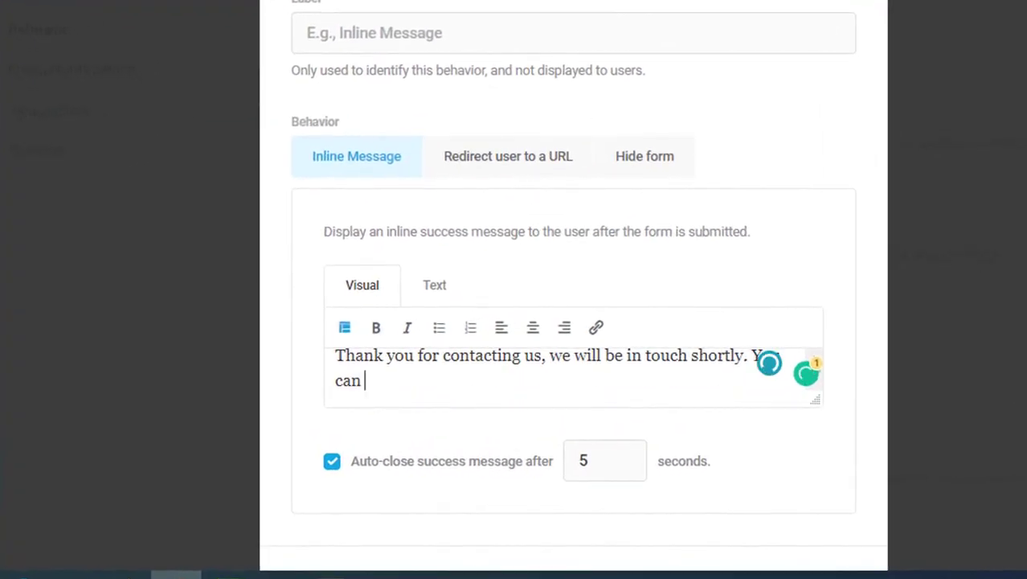
key("ctrl+v")
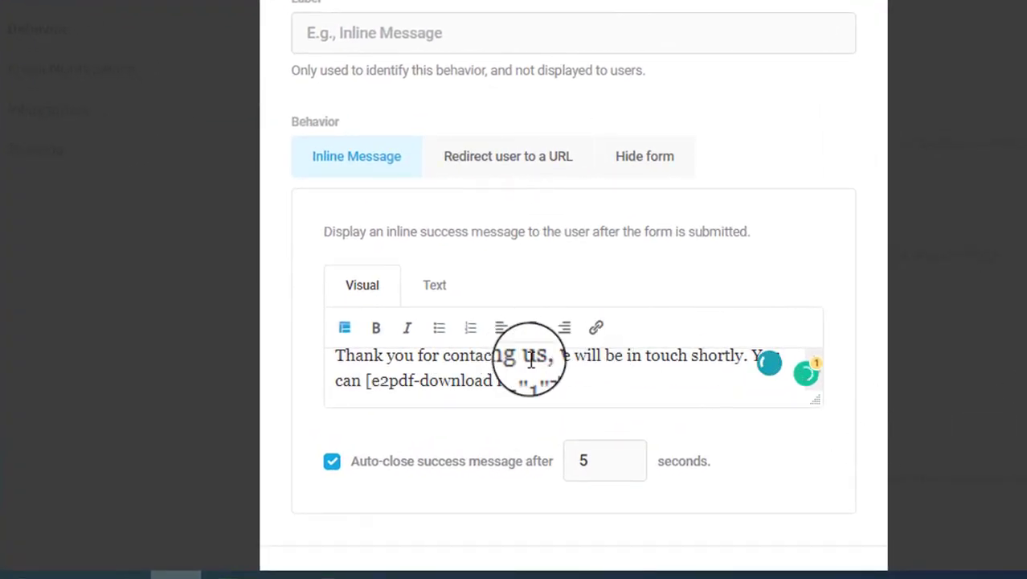
left_click_drag(554, 379, 367, 380)
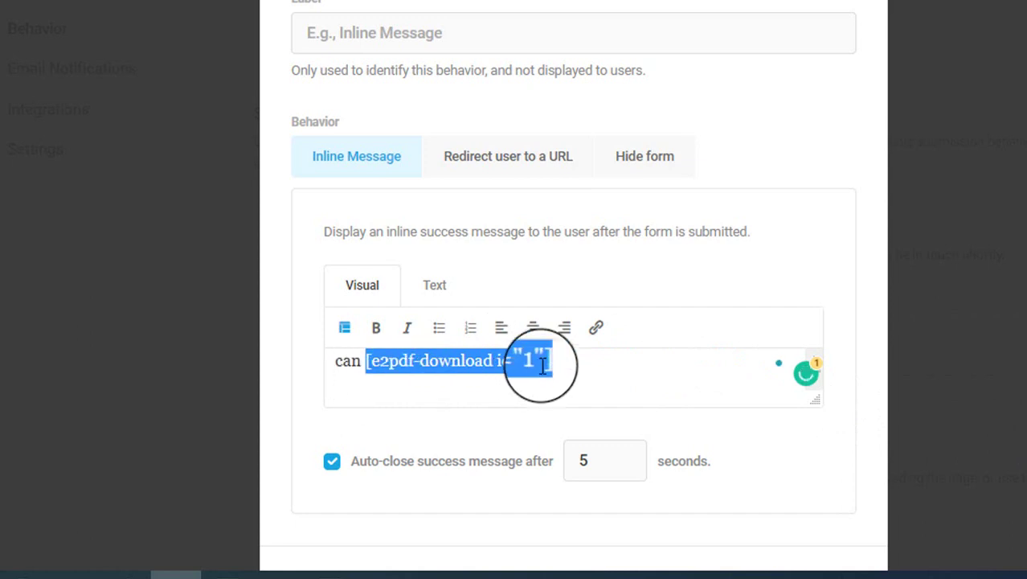
left_click(649, 383)
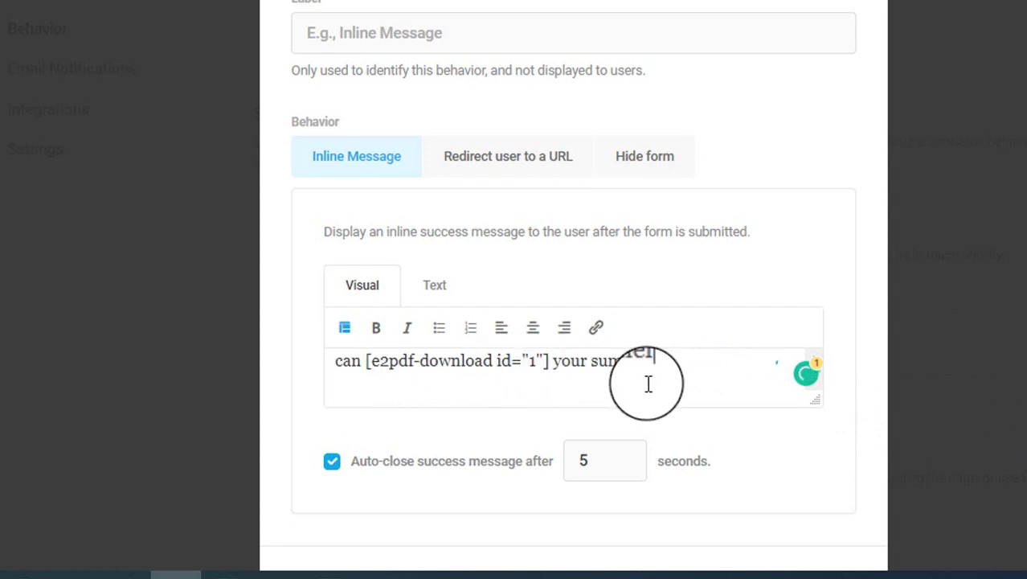
Step: Apply the edited success message and Update the Contact us form
scroll(771, 216, "down", 3)
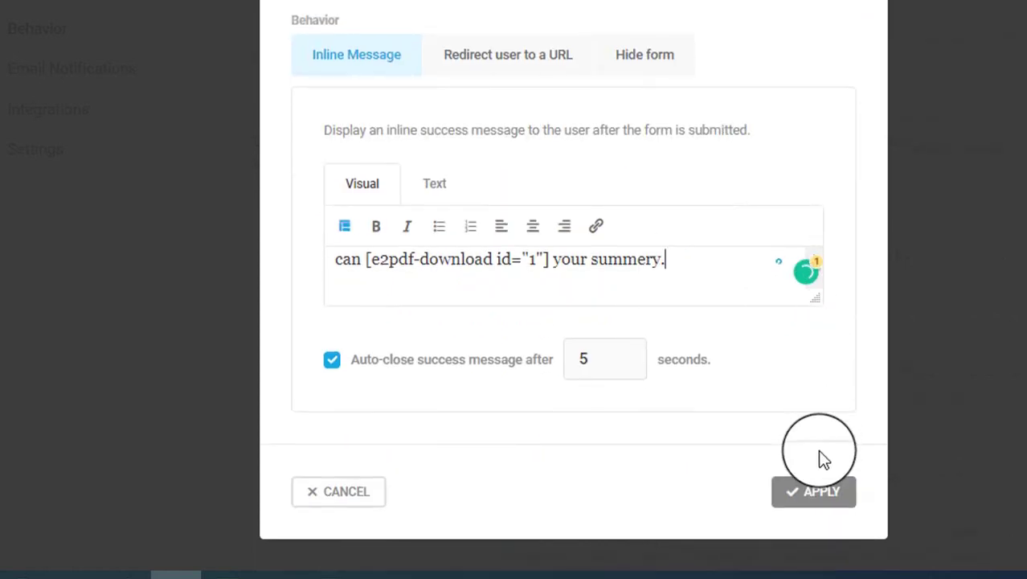
left_click(844, 502)
scroll(493, 306, "up", 2)
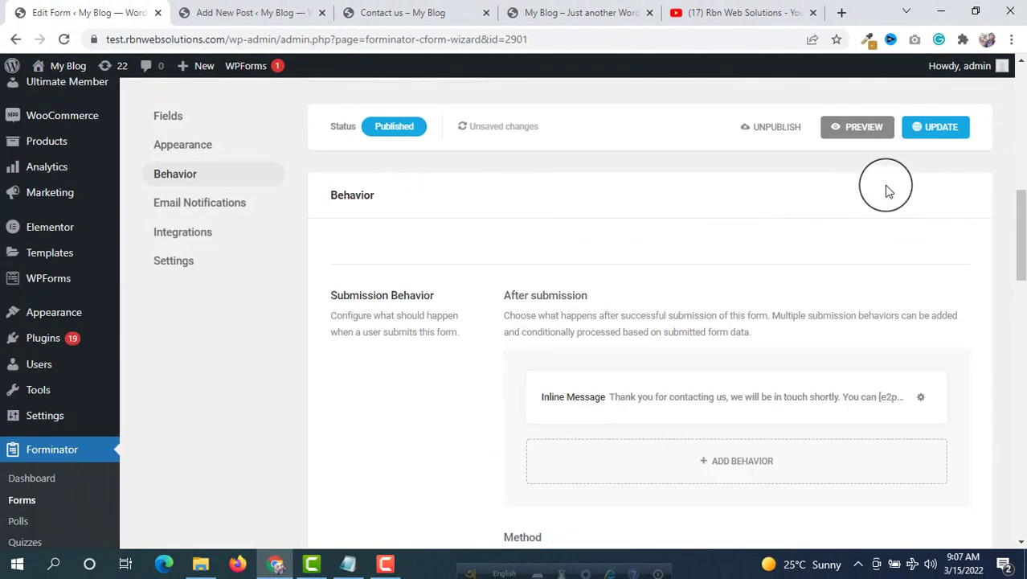
left_click(937, 140)
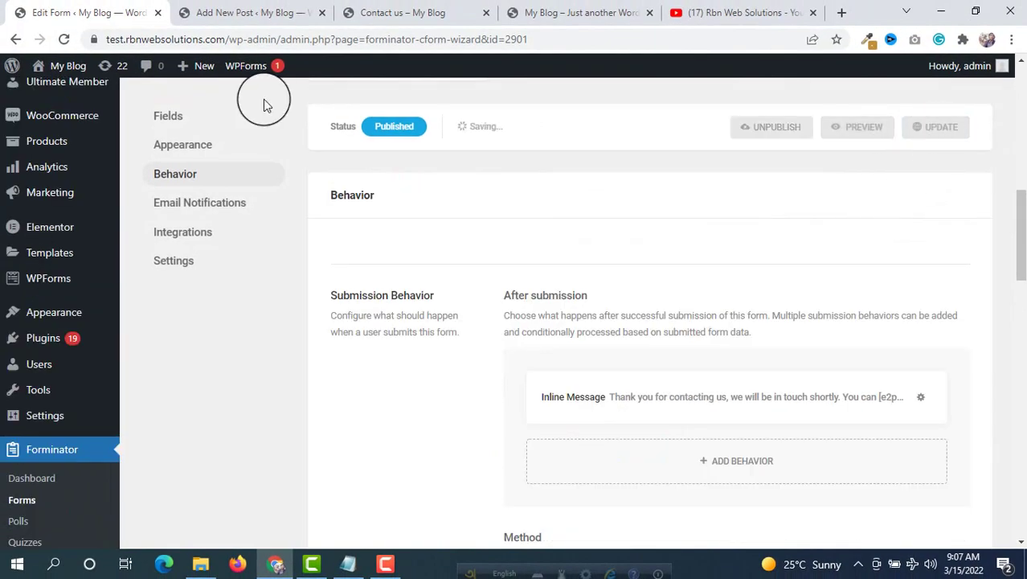
scroll(321, 96, "up", 3)
Step: Reload the live Contact us page and enter the first name and e-mail address
left_click(397, 16)
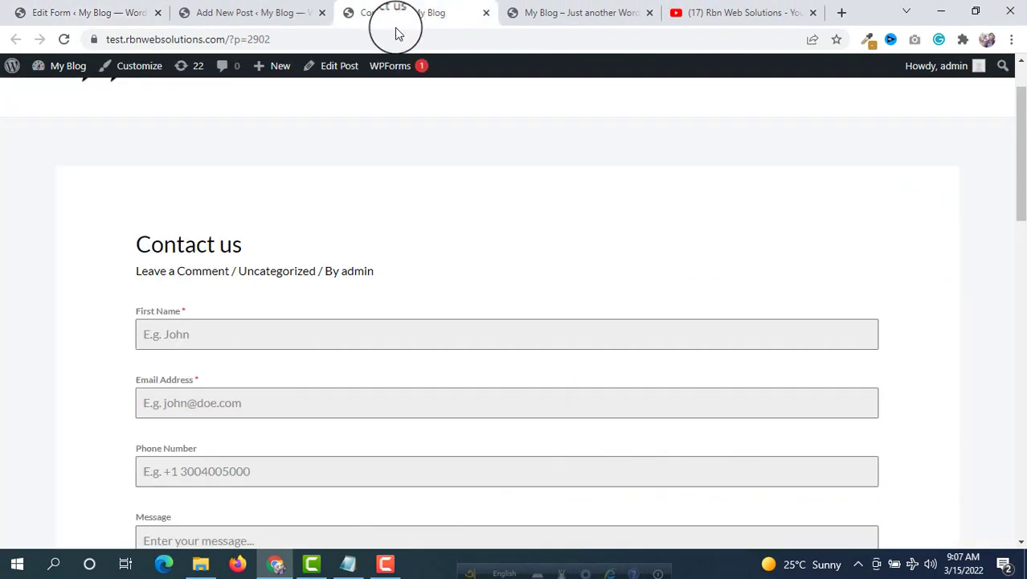
left_click(63, 39)
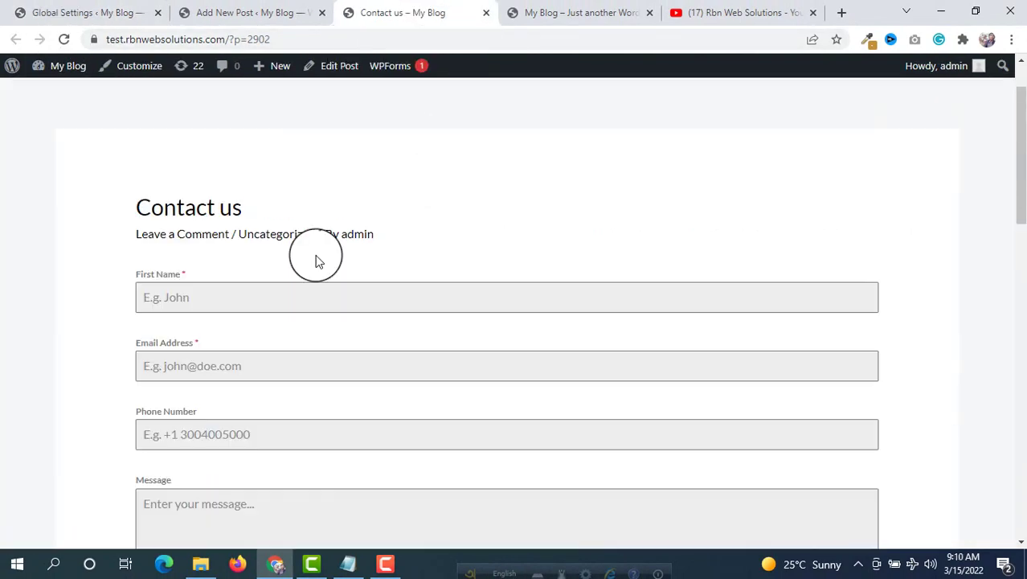
left_click(330, 282)
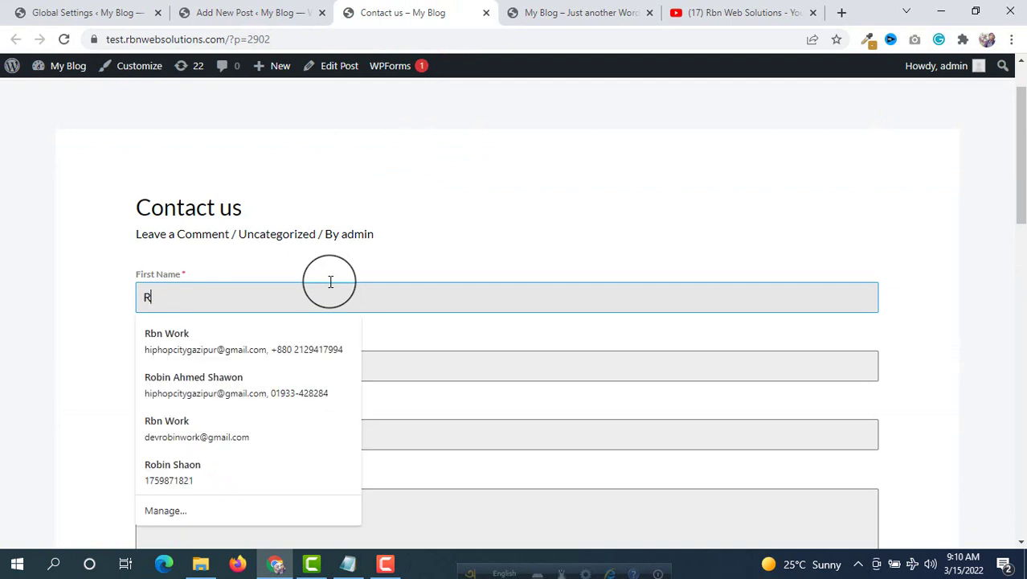
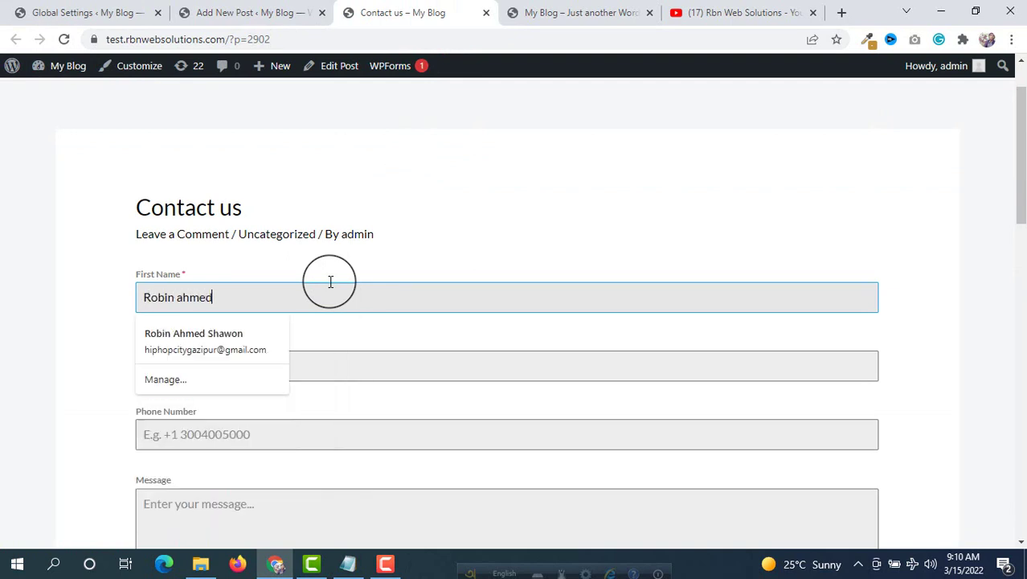
left_click(183, 362)
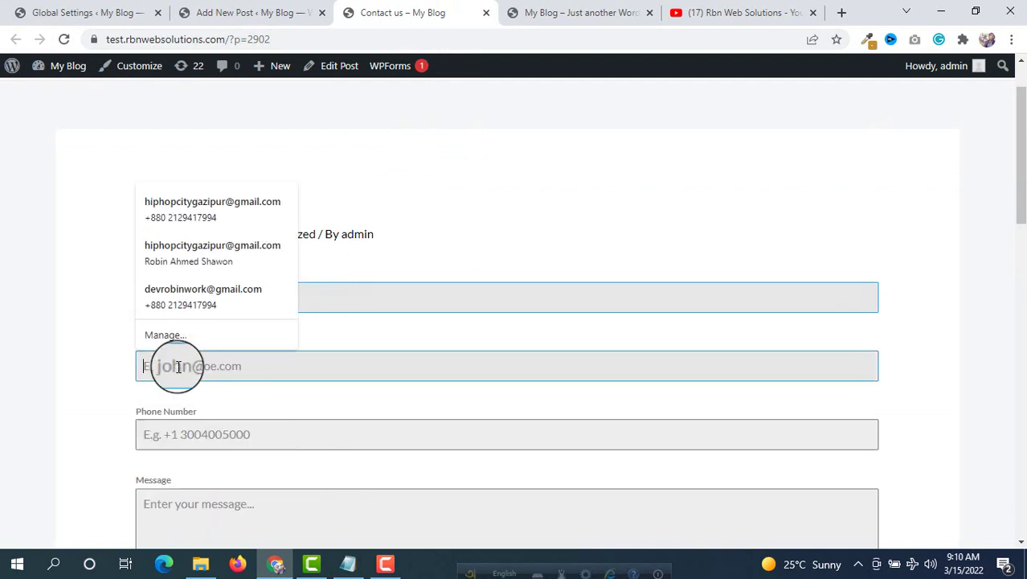
type("rbn")
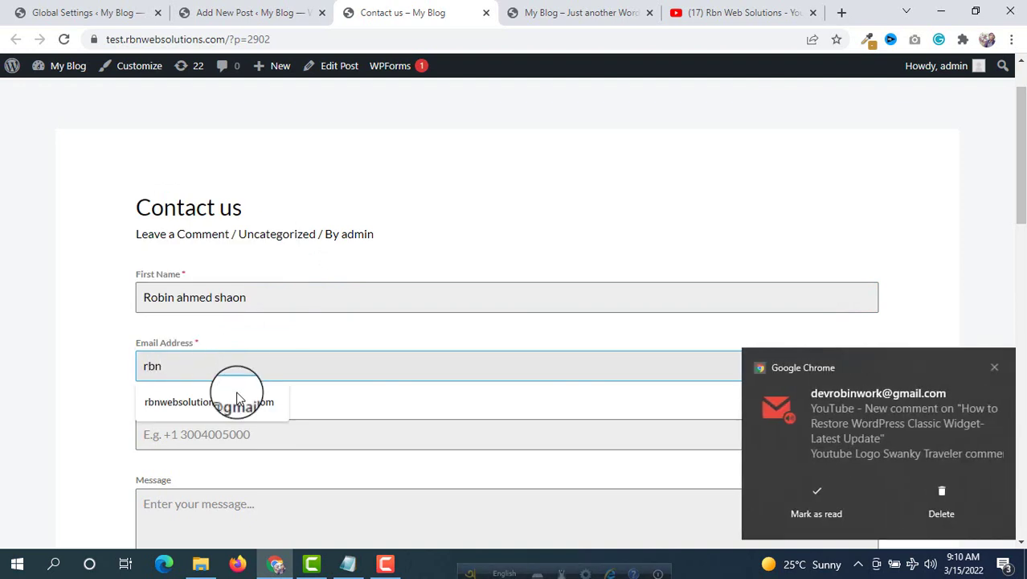
left_click(225, 402)
Step: Enter a phone number, the message 'Hi i need', choose Youtube, and send the form
left_click(217, 436)
type("0")
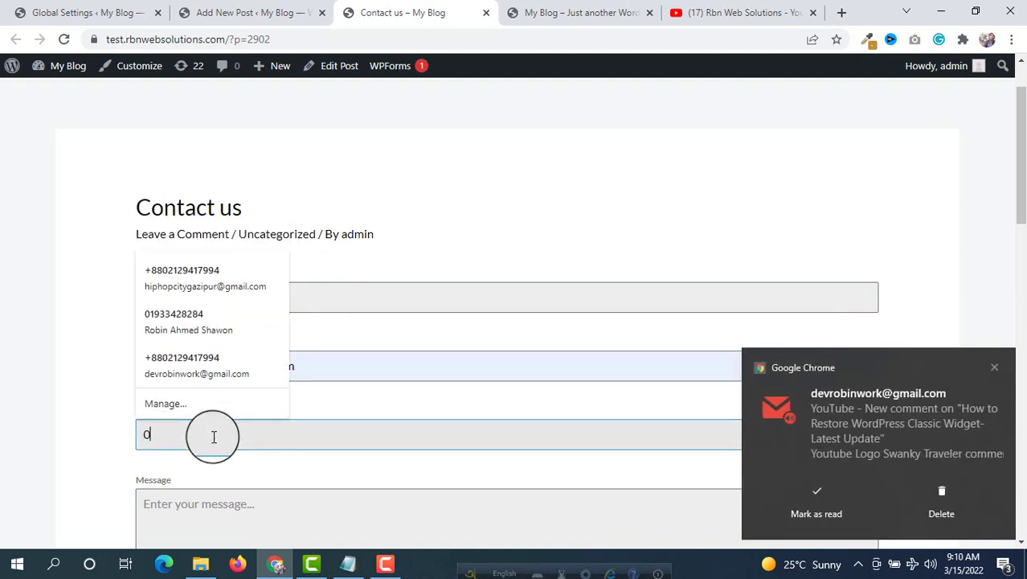
type("000000000")
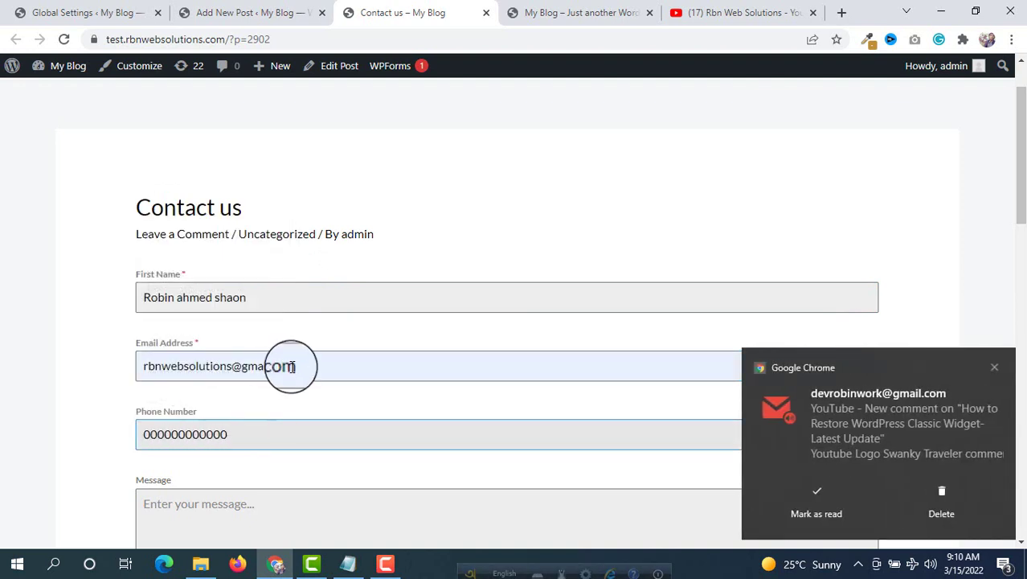
scroll(241, 370, "down", 5)
left_click(249, 179)
type("H")
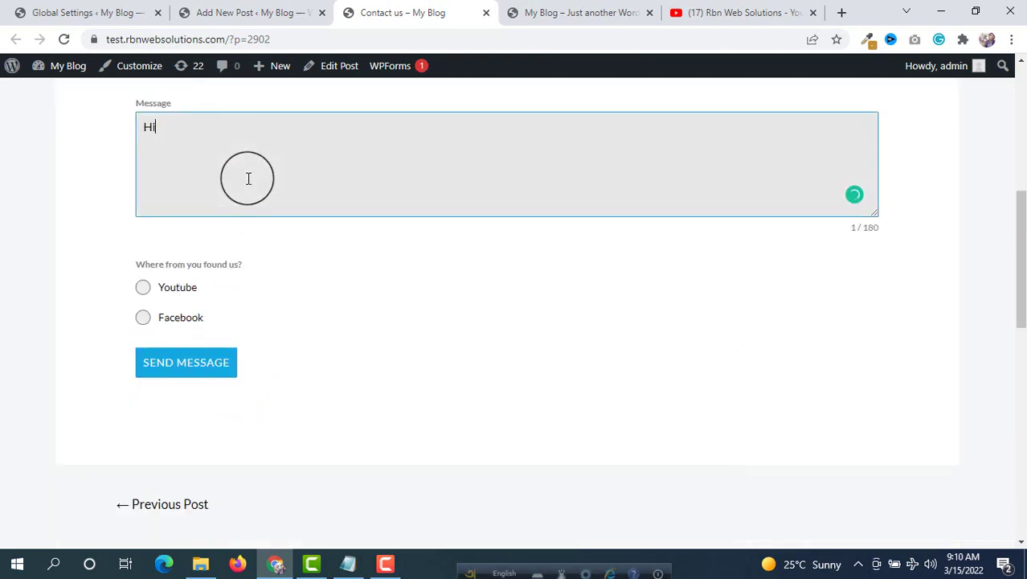
type("i i need a WordPress website.")
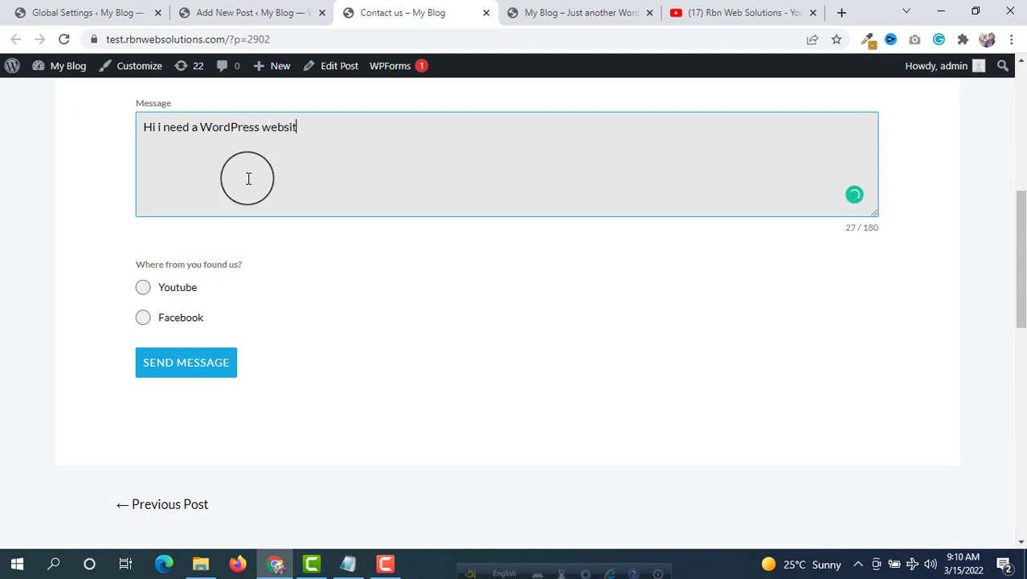
left_click(145, 288)
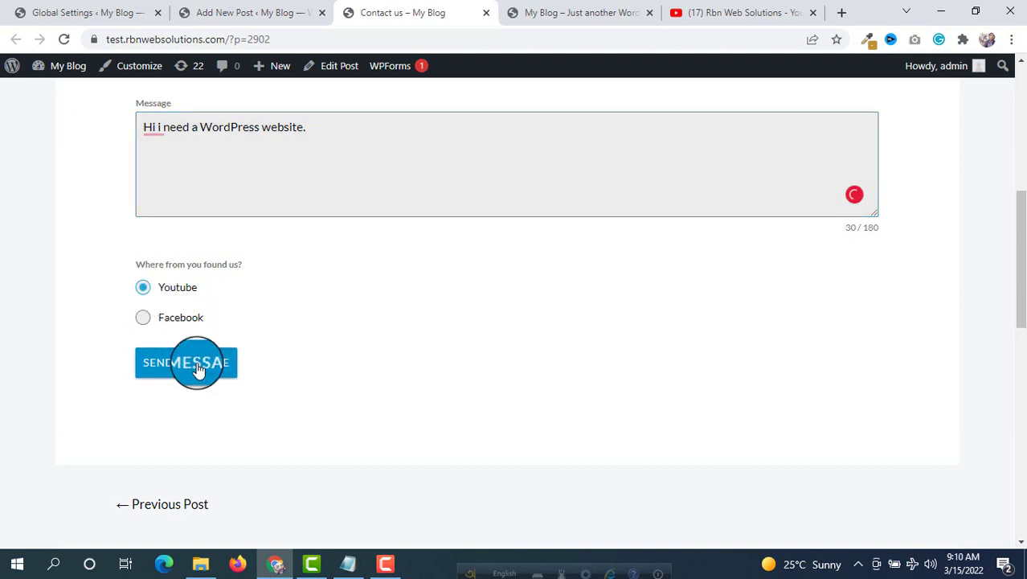
left_click(198, 366)
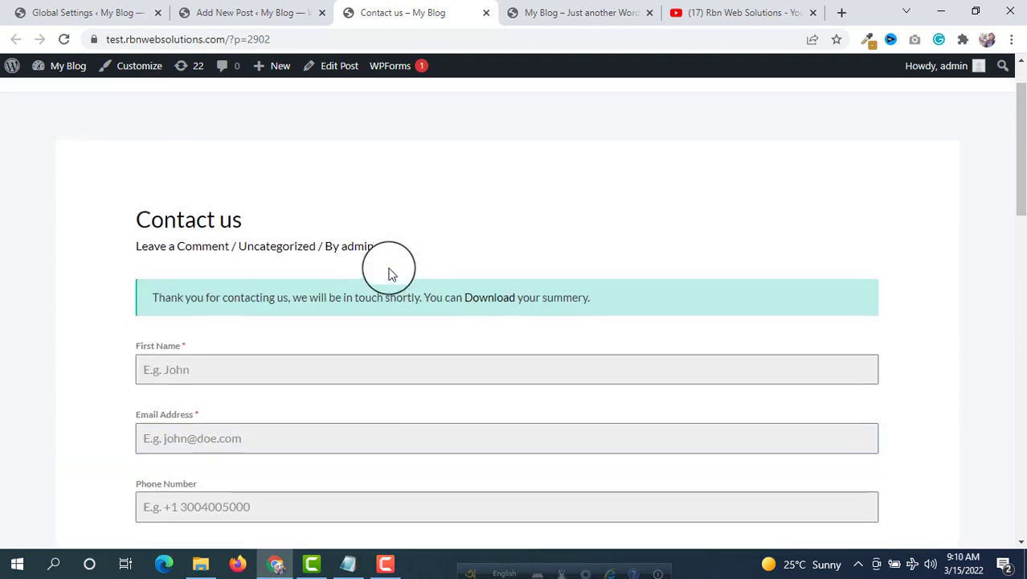
Step: Download Contact us.pdf from the success message and open it in the browser
left_click(497, 305)
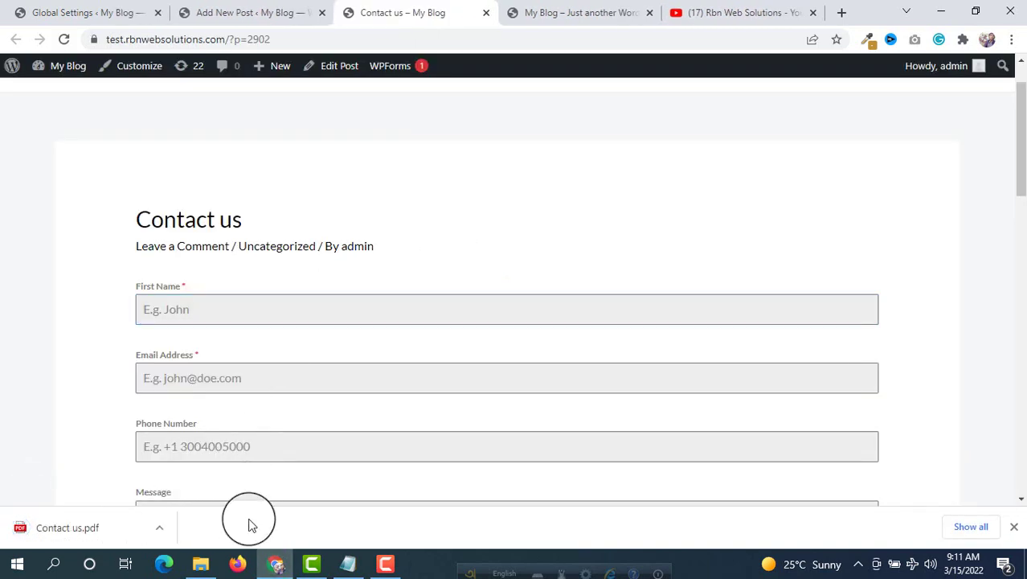
left_click(160, 530)
left_click(198, 416)
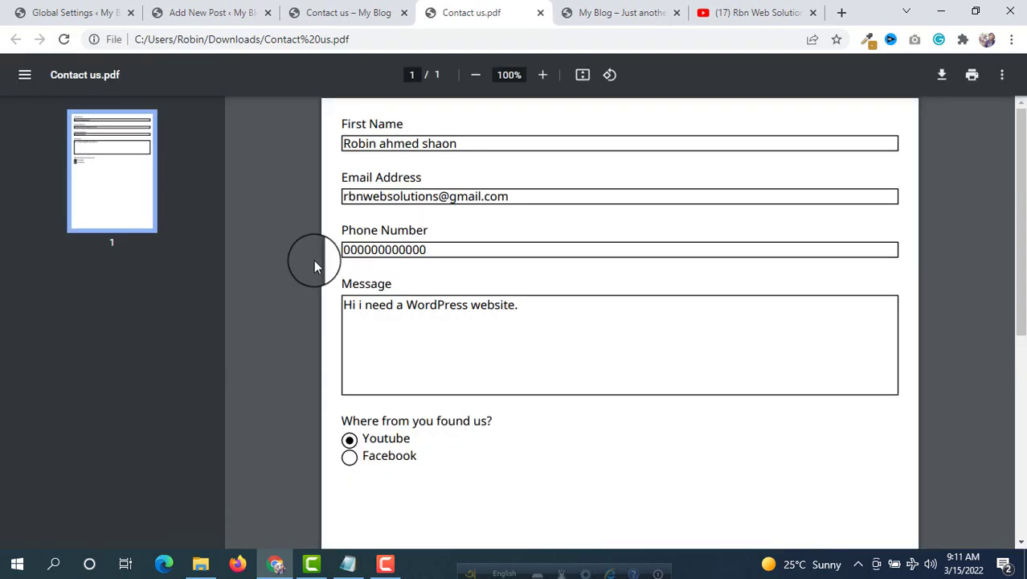
Step: Check the filled fields in the PDF, then select the channel name on the YouTube tab
scroll(434, 286, "down", 1)
scroll(442, 258, "up", 1)
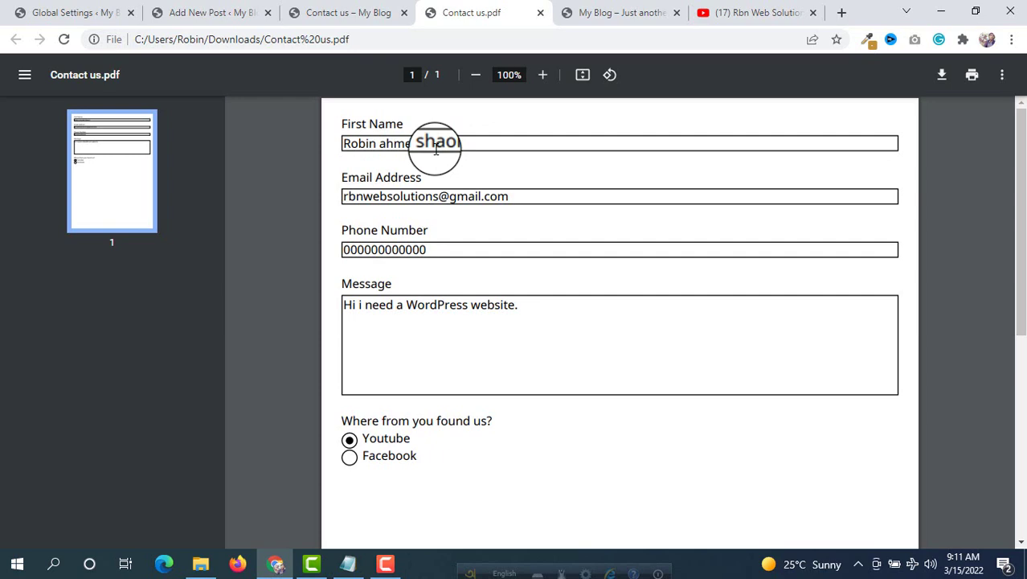
left_click(756, 10)
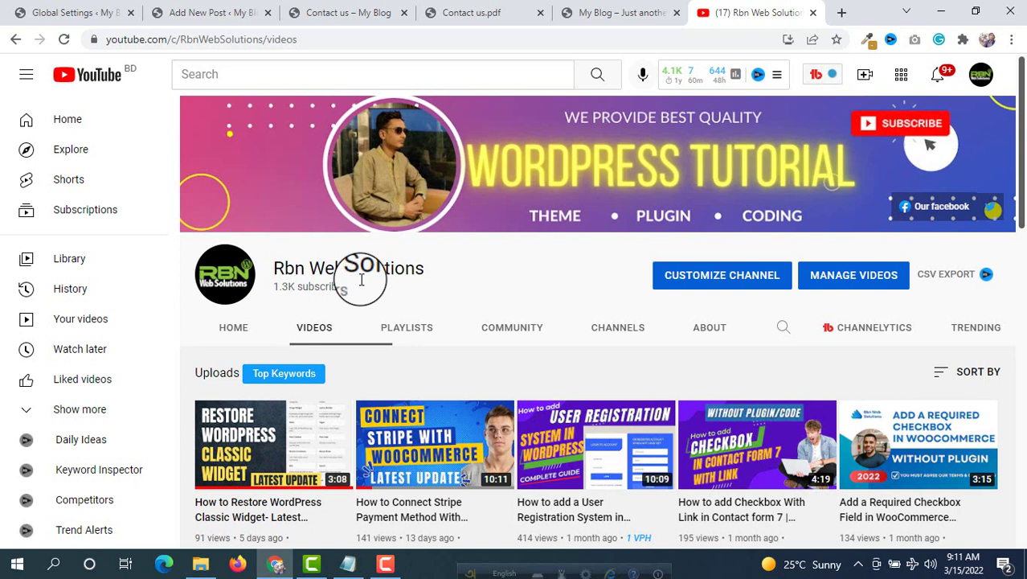
left_click_drag(427, 271, 257, 268)
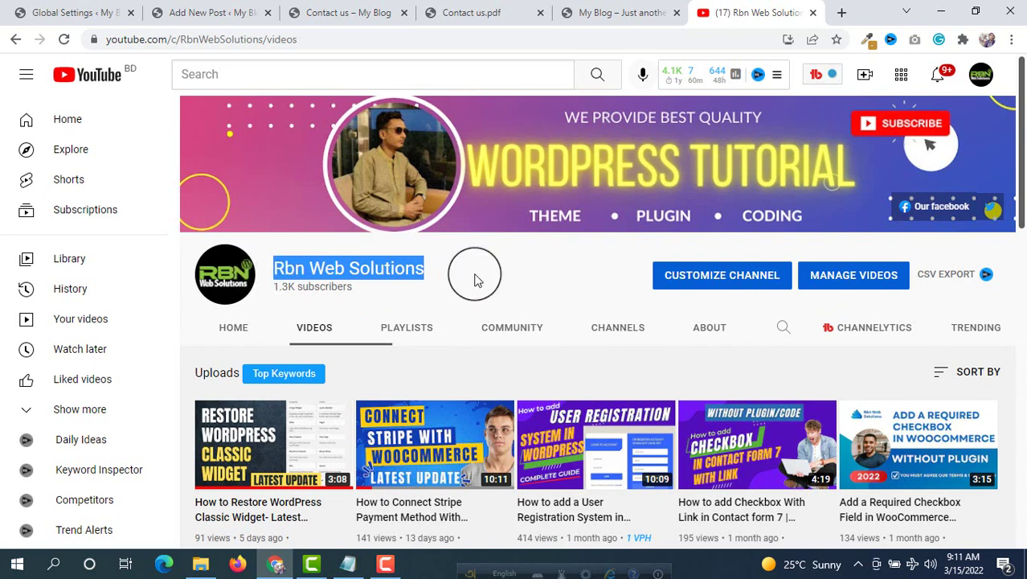